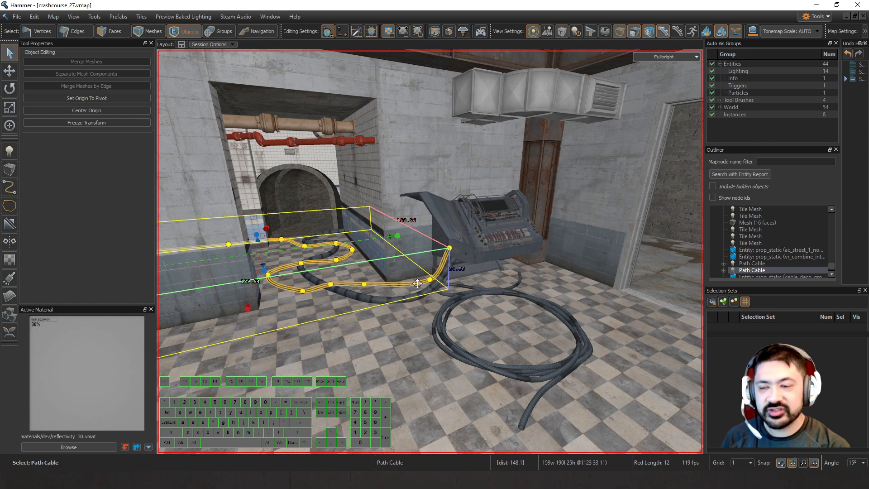
Clear the selection and examine the existing floor cables and where they run into the console.
key("w")
right_click_drag(427, 301, 543, 274)
key("Escape")
key("a")
right_click_drag(430, 252, 466, 325)
key("w")
key("d")
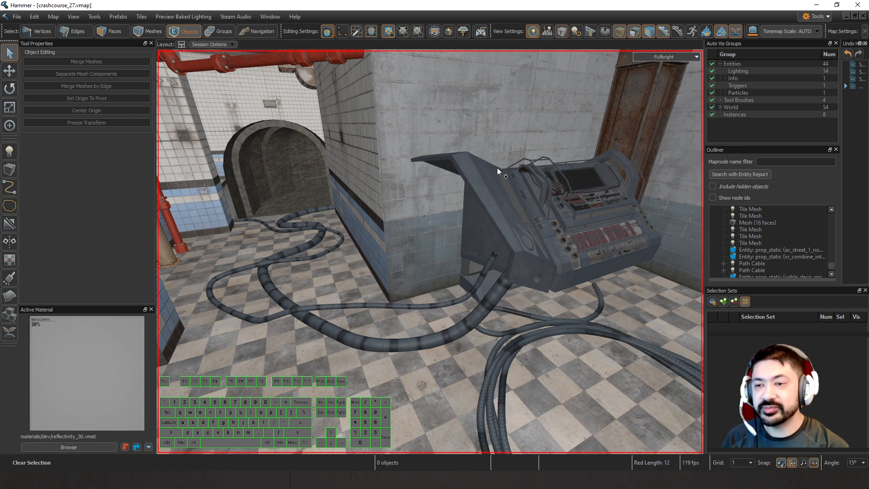
key("d")
right_click_drag(497, 167, 520, 124)
key("a")
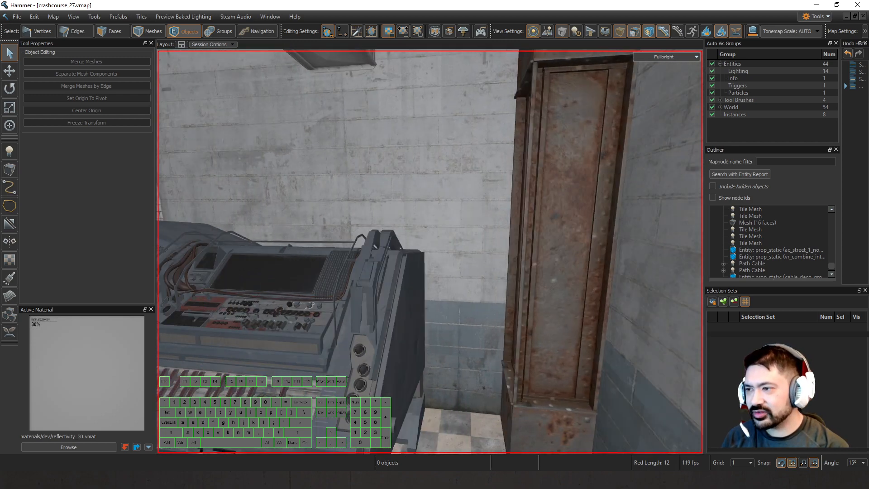
Draw a Static Cable path from the wall beside the console, bending up the wall next to the rusted column.
left_click(11, 188)
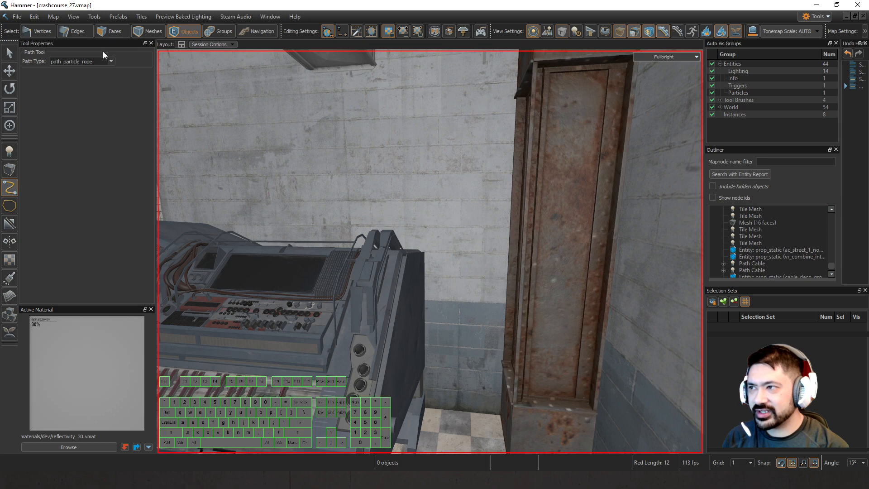
left_click(109, 61)
left_click(89, 77)
right_click_drag(351, 164, 375, 231)
key("w")
left_click(432, 257)
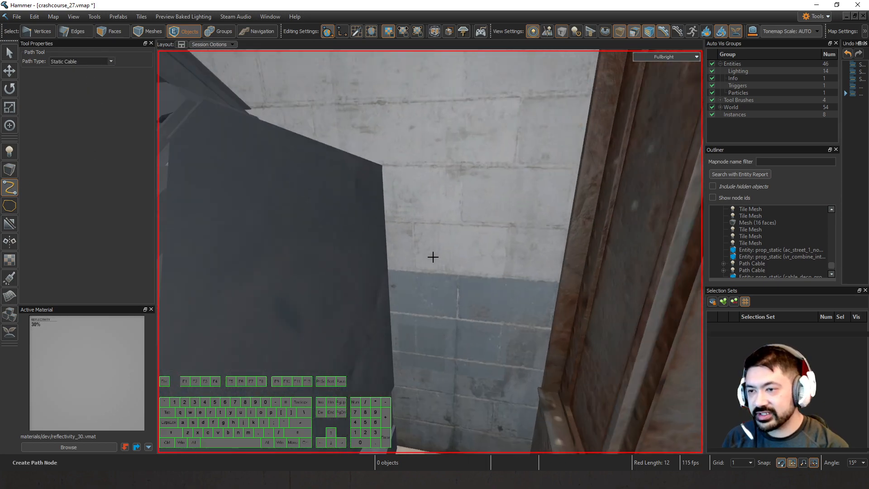
left_click(494, 256)
right_click_drag(497, 253, 481, 280)
key("s")
left_click(475, 306)
left_click(466, 233)
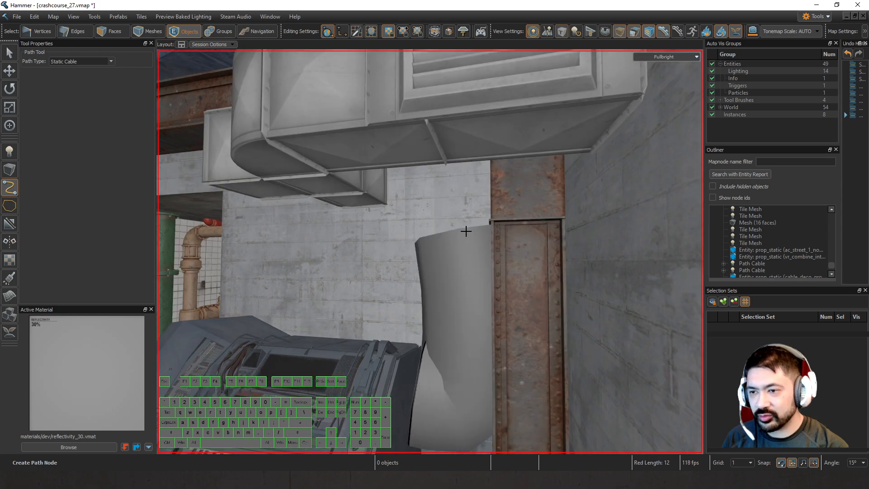
key("w")
mouse_move(466, 232)
right_mouse_down()
mouse_move(430, 251)
mouse_move(466, 223)
mouse_move(429, 252)
mouse_move(463, 230)
right_mouse_up()
key("w")
left_click(462, 233)
key("s")
key("w")
key("Return")
Set the new static cable's radius to 2 in its object properties and deselect it.
key("w")
double_click(463, 229)
left_click(642, 252)
type("2")
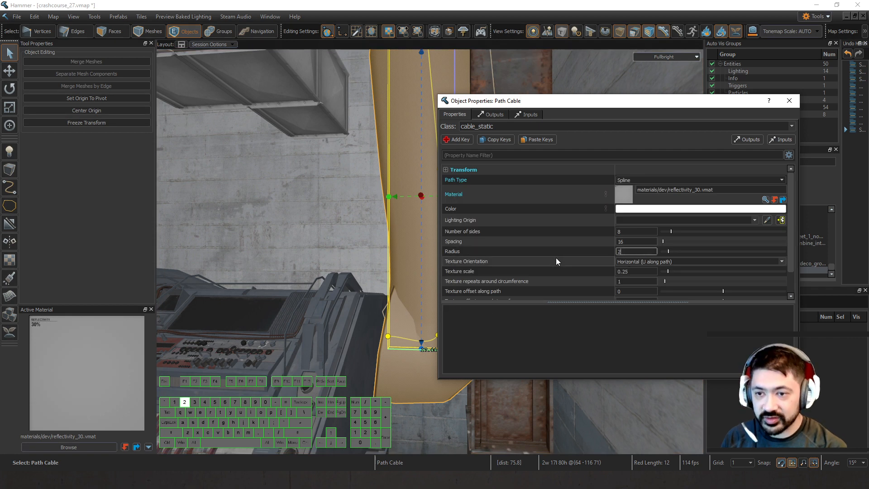
left_click_drag(671, 106, 701, 110)
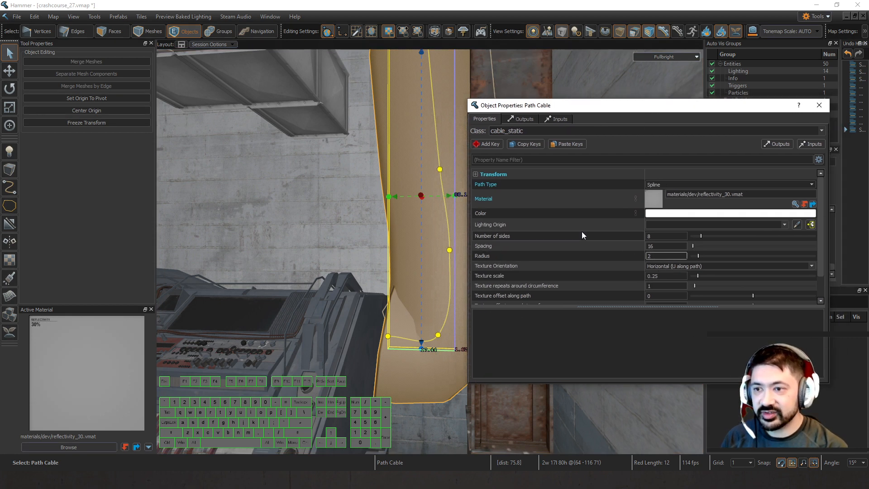
mouse_move(446, 246)
right_mouse_down()
mouse_move(430, 252)
mouse_move(445, 247)
right_mouse_up()
left_click(819, 106)
right_click_drag(652, 172, 430, 251)
key("w")
key("Escape")
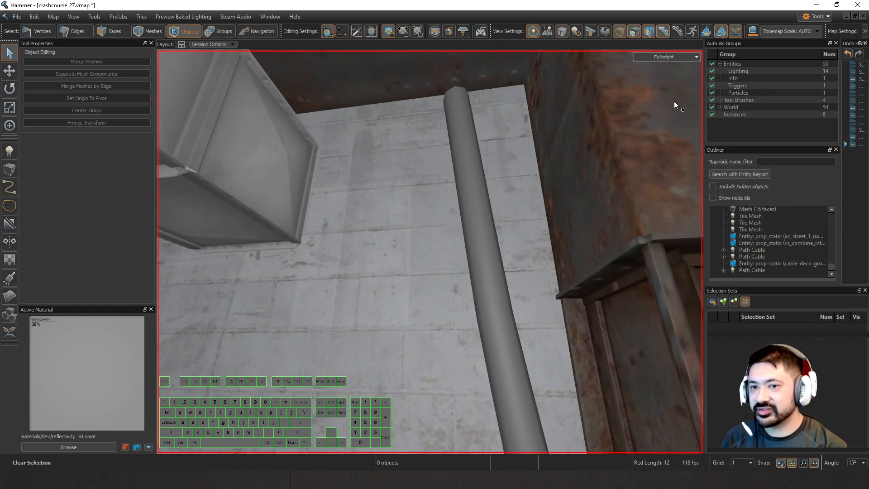
Open a floating asset browser and filter its models by "brace".
right_click_drag(556, 119, 554, 131)
left_click(690, 56)
left_click(674, 297)
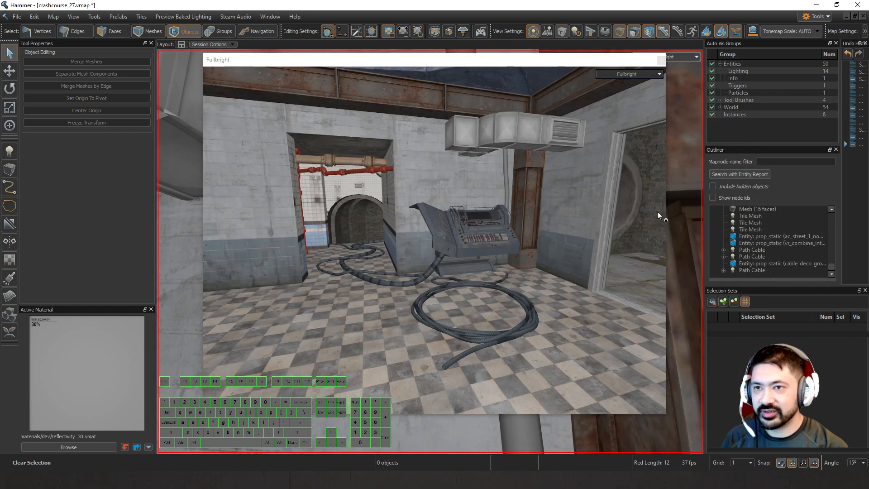
left_click(610, 72)
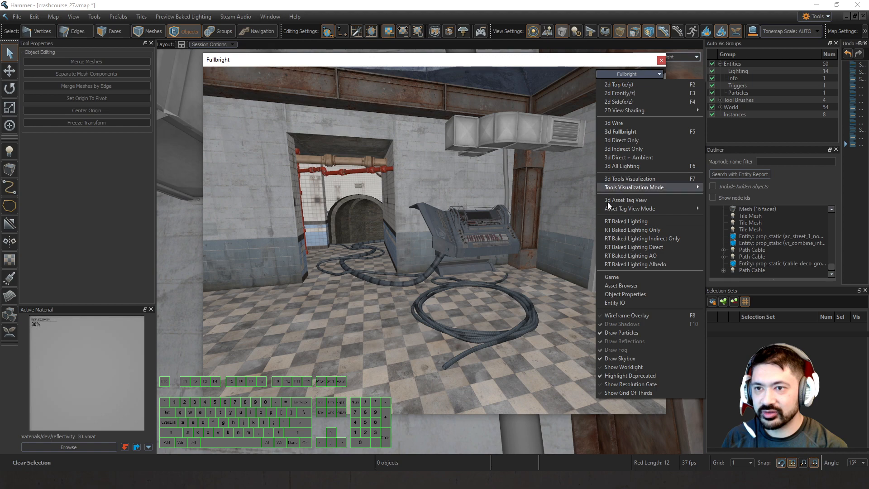
left_click(628, 280)
left_click(281, 76)
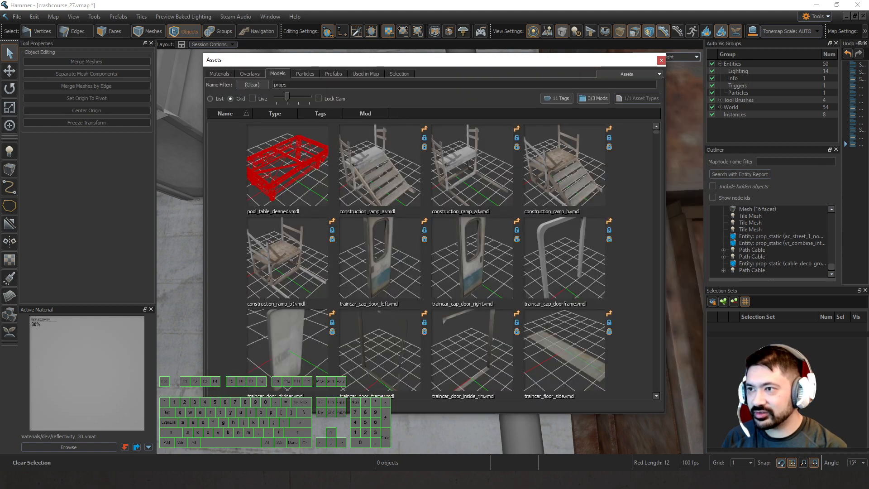
double_click(302, 84)
type("brace")
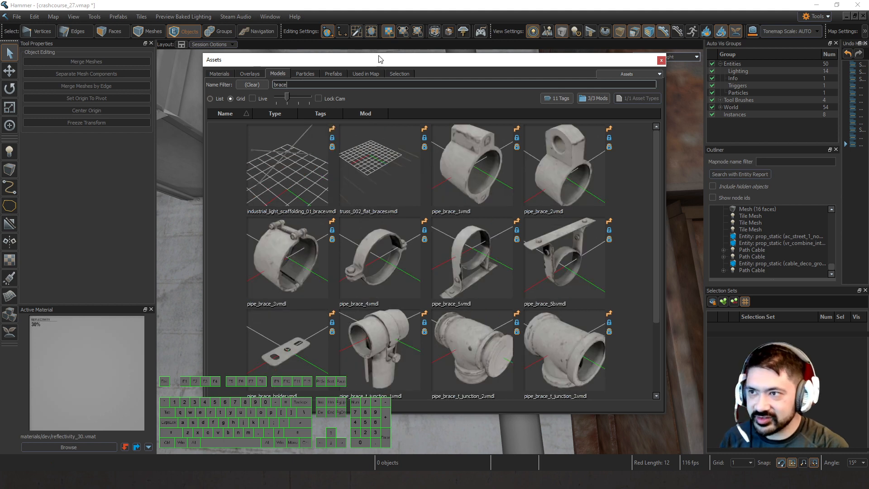
Place the pipe_brace_5 model around the vertical pipe and scale it by about 2.36 to fit.
left_click_drag(380, 59, 371, 229)
key("t")
left_click_drag(465, 271, 510, 265)
key("e")
key("Escape")
left_click(494, 280)
scroll(471, 213, "down", 5)
key("Escape")
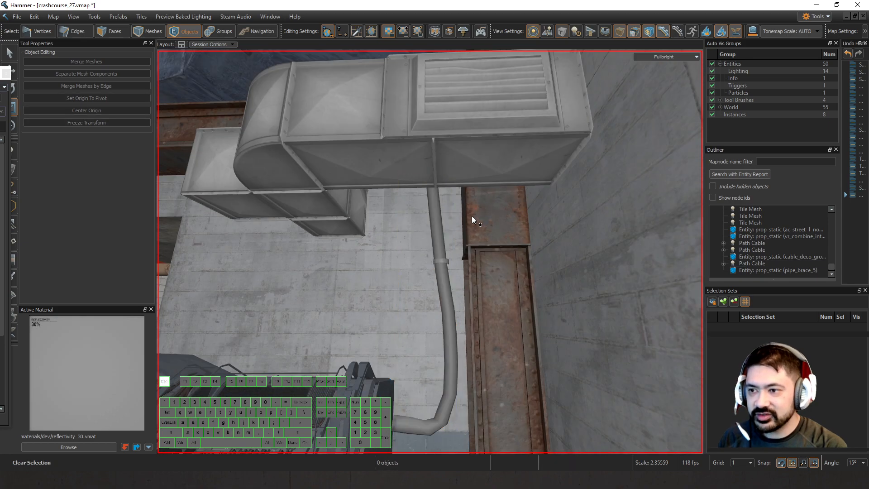
Delete the static cable together with its pipe brace.
mouse_move(471, 216)
right_mouse_down()
mouse_move(430, 252)
mouse_move(471, 222)
right_mouse_up()
scroll(471, 221, "up", 4)
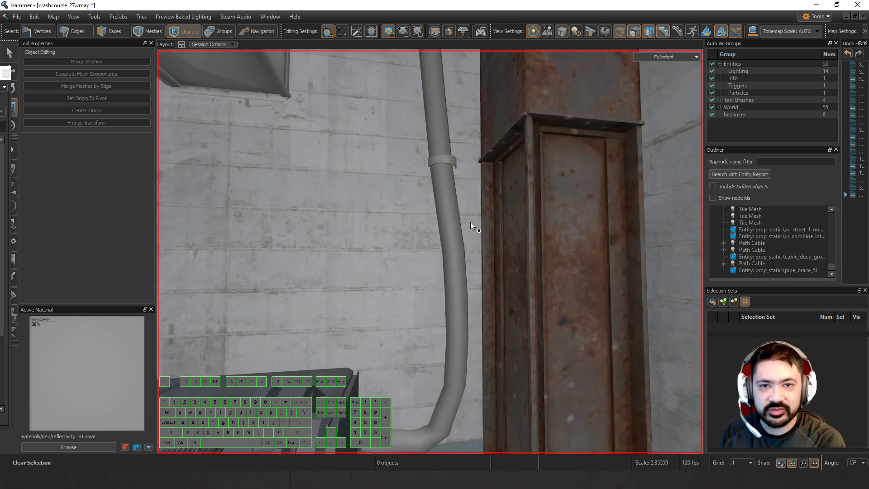
left_click(447, 160)
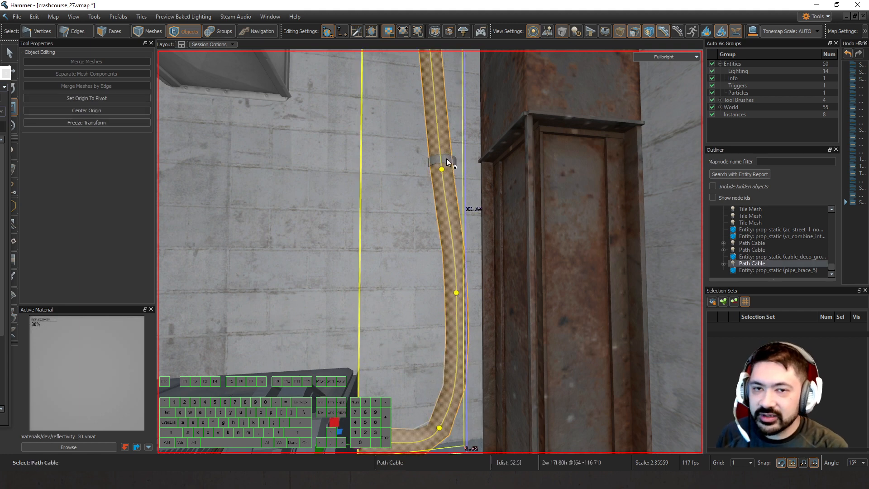
left_click(446, 159, "ctrl")
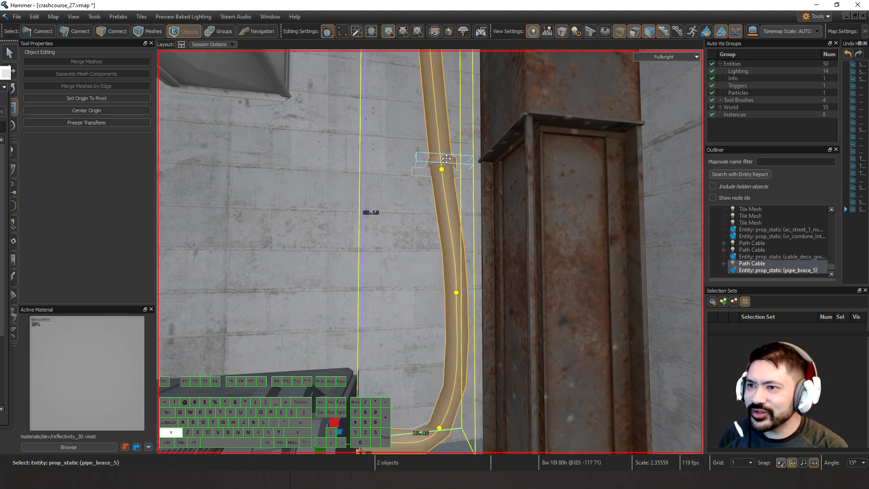
key("Delete")
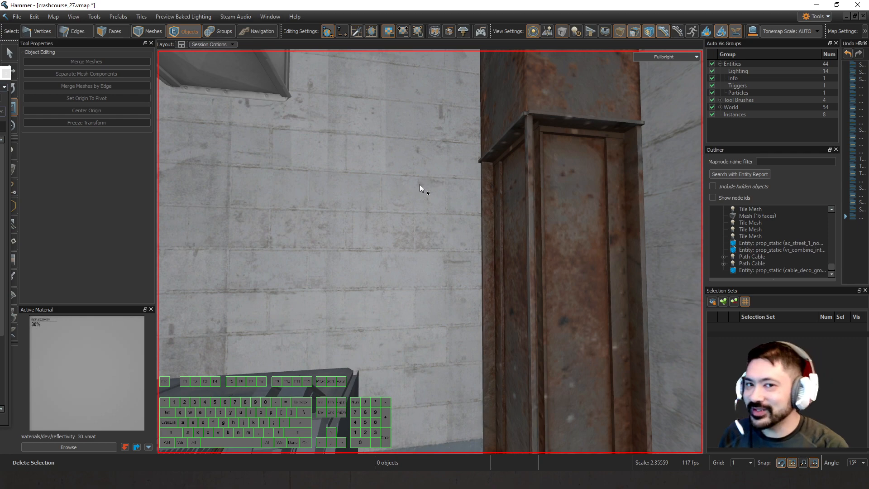
Create a 2 x 2 x 2 block on the wall beside the console, with the grid set to 2.
mouse_move(419, 185)
right_mouse_down()
mouse_move(428, 253)
mouse_move(416, 197)
right_mouse_up()
key("shift+b")
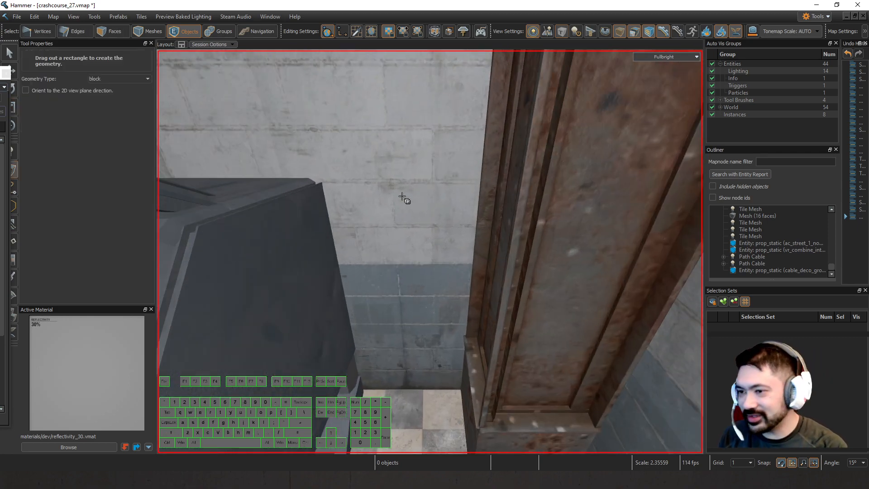
scroll(401, 195, "down", 5)
scroll(396, 195, "up", 5)
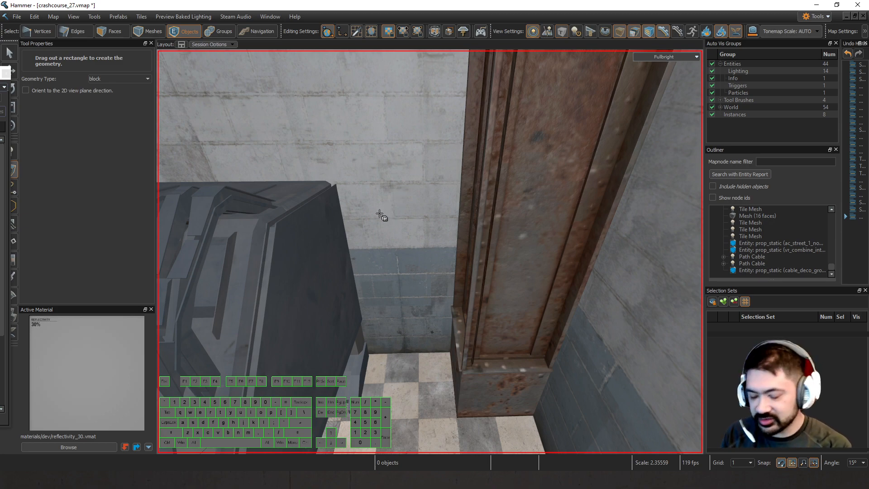
right_click_drag(406, 230, 430, 252)
scroll(397, 287, "up", 2)
key("shift+b")
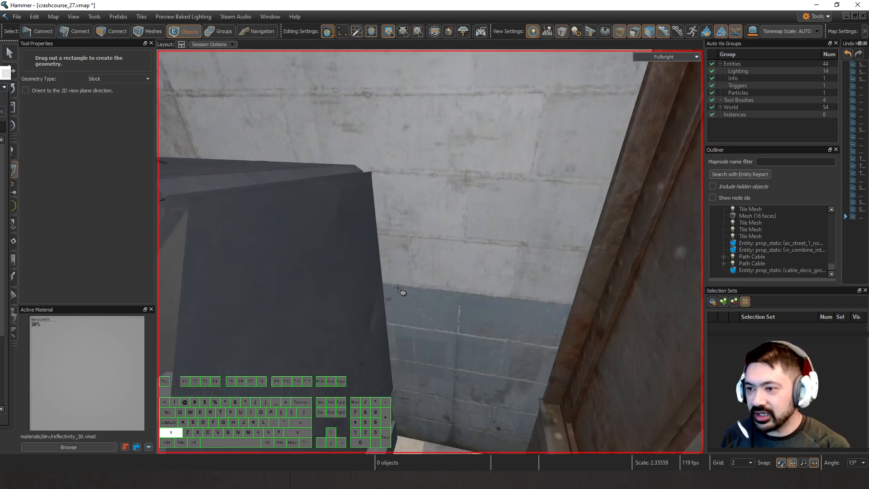
left_click_drag(389, 287, 397, 276)
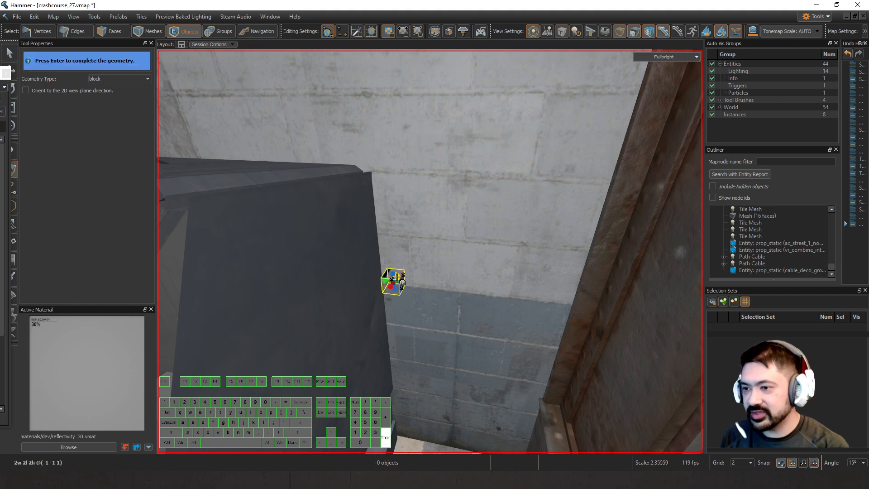
key("Return")
Delete all faces of the small block except the one facing the room.
key("3")
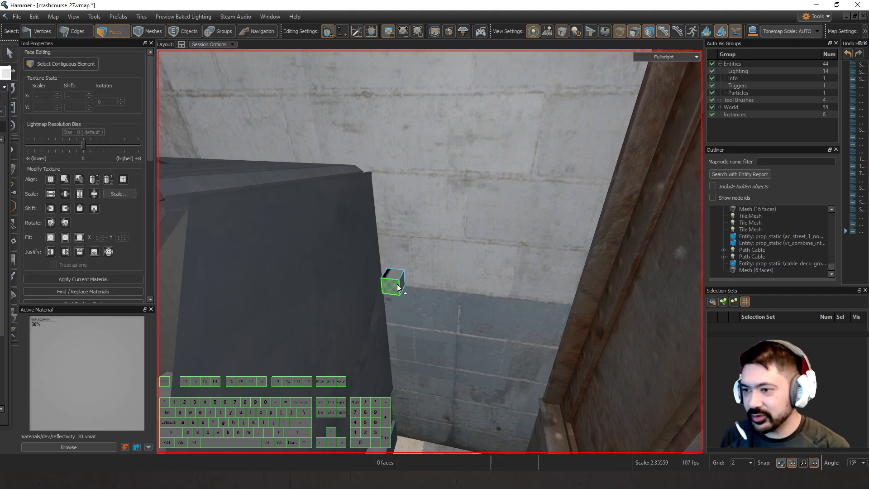
left_click(397, 288)
key("ctrl+i")
key("Delete")
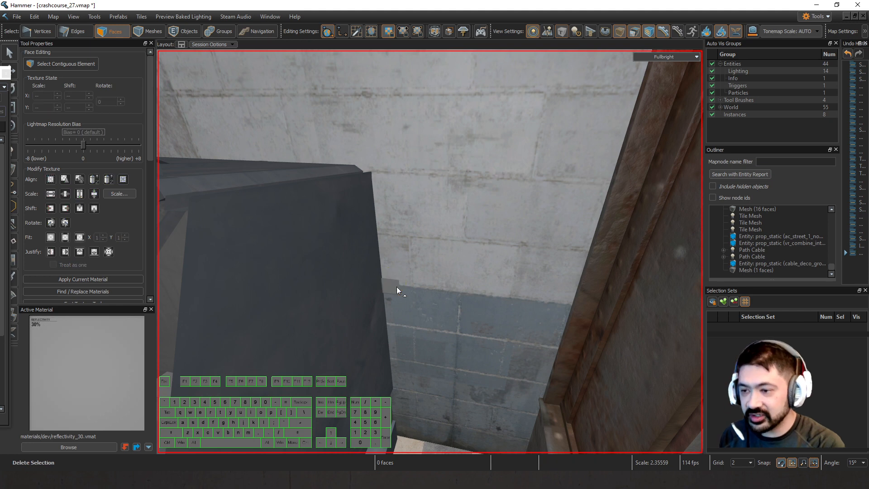
Convert the remaining single-face mesh beside the console into a tile mesh.
scroll(396, 286, "up", 2)
left_click(376, 297)
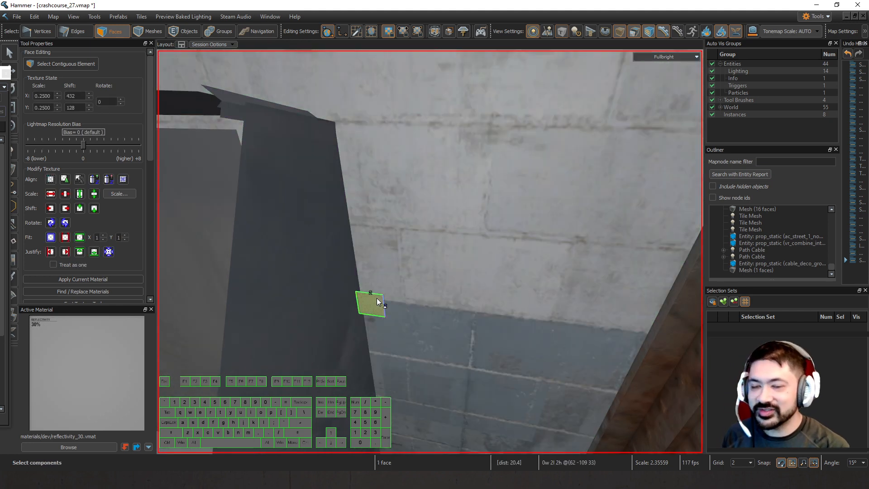
key("5")
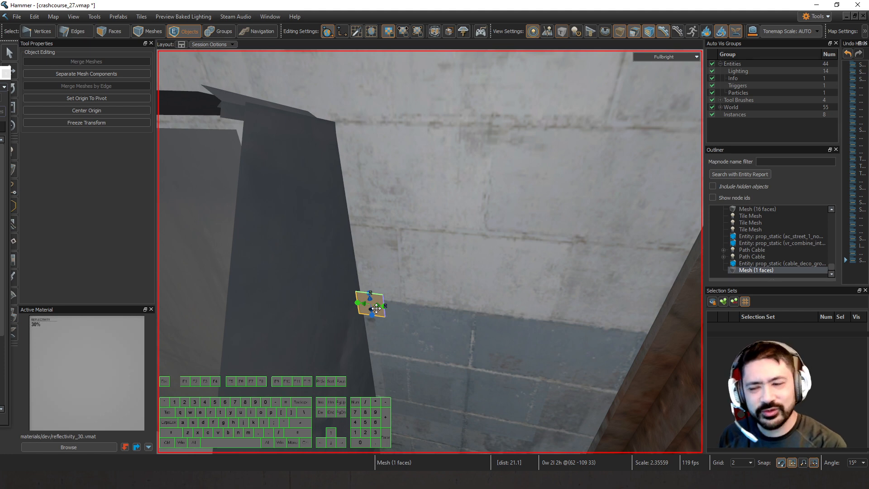
key("3")
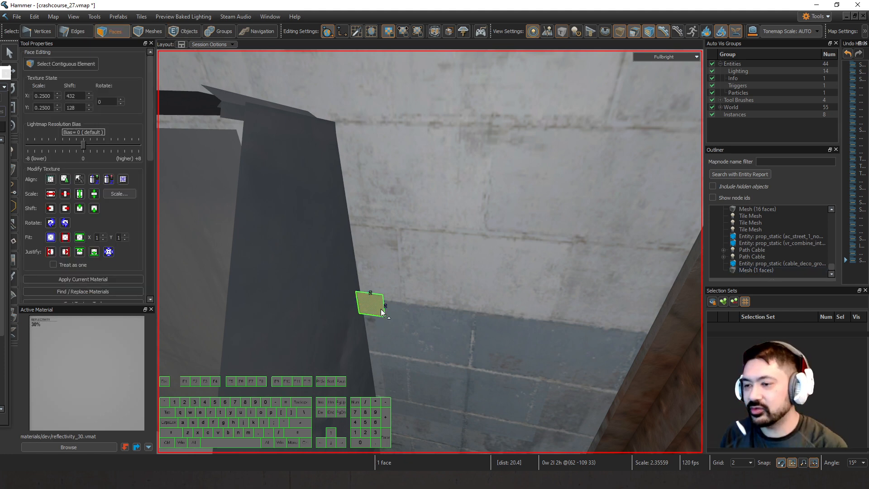
key("5")
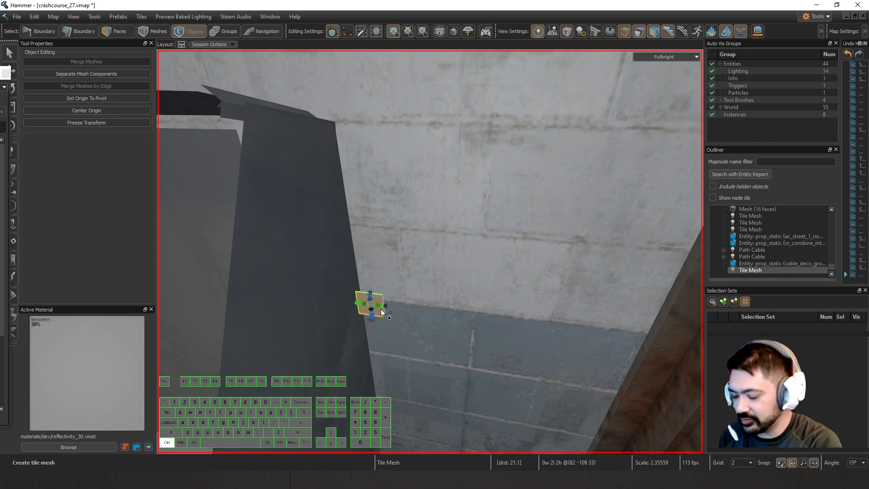
Assign cables_wires_tileset.vmap as Tile Set File 0 in the tile mesh's object properties.
key("alt+Return")
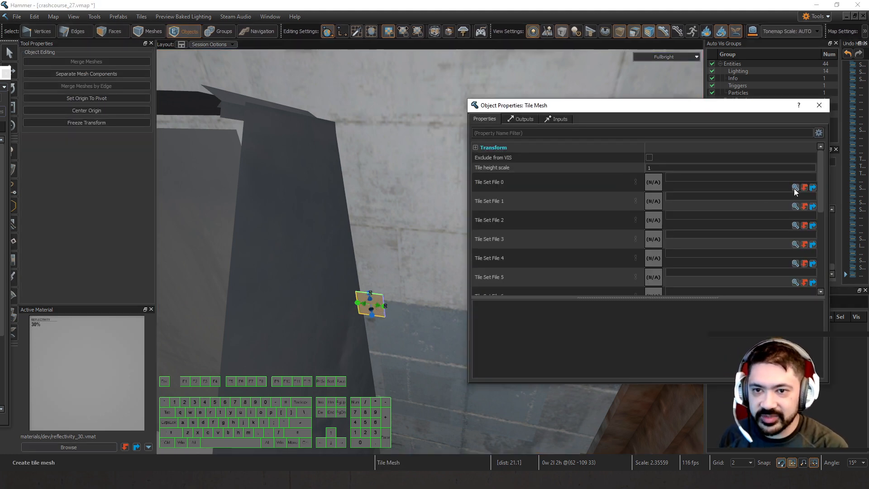
left_click(795, 187)
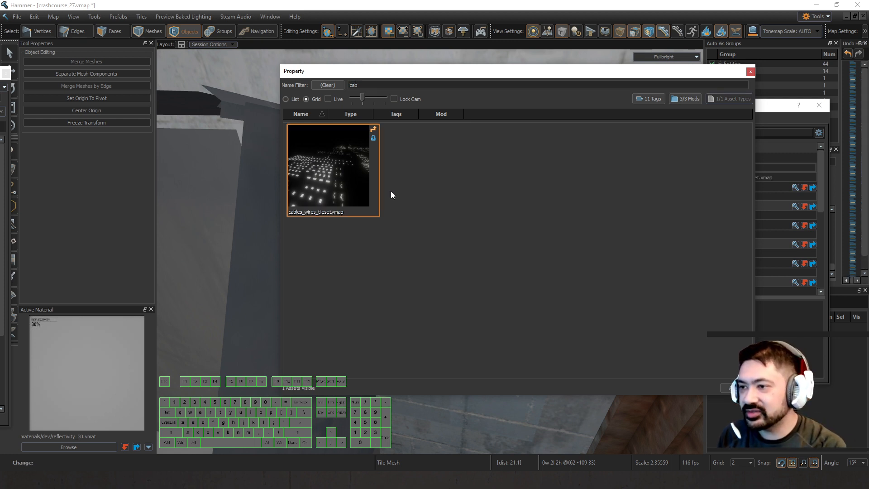
double_click(342, 150)
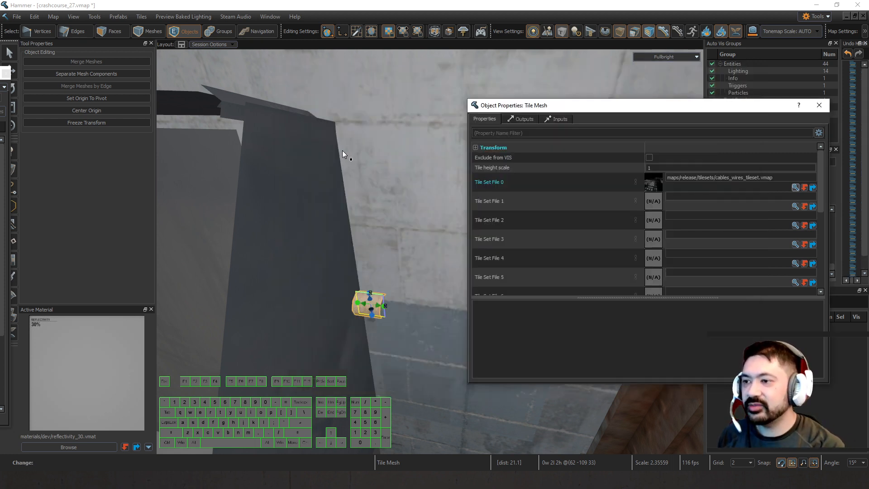
left_click(824, 109)
Move the tile mesh back onto the wall and 1 unit towards the console, with the grid set to 1.
key("z")
key("a")
key("d")
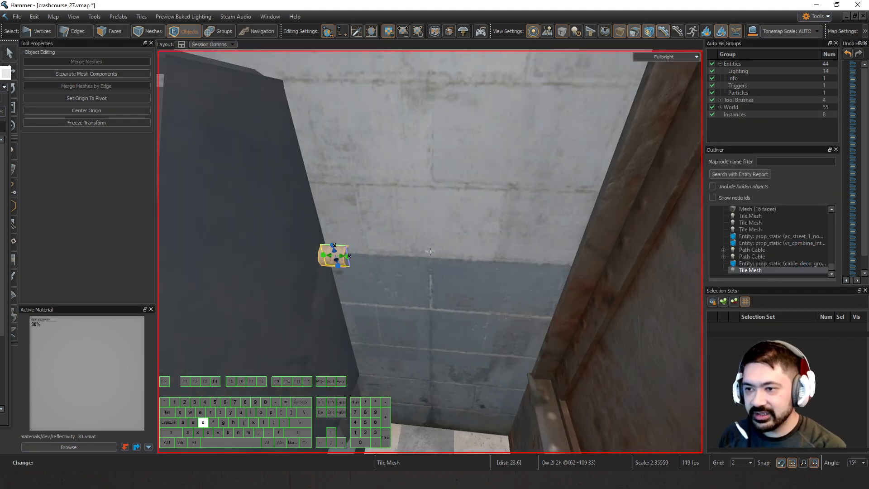
key("d")
key("a")
key("z")
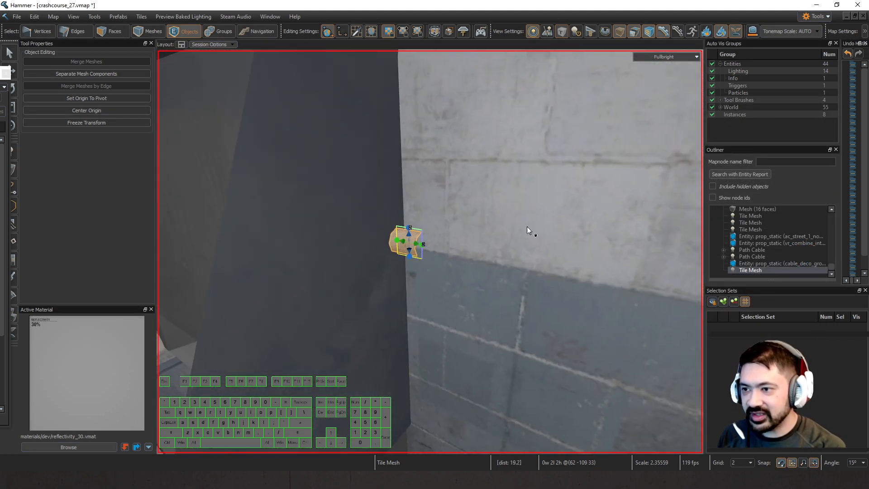
key("z")
key("d")
key("a")
key("z")
key("t")
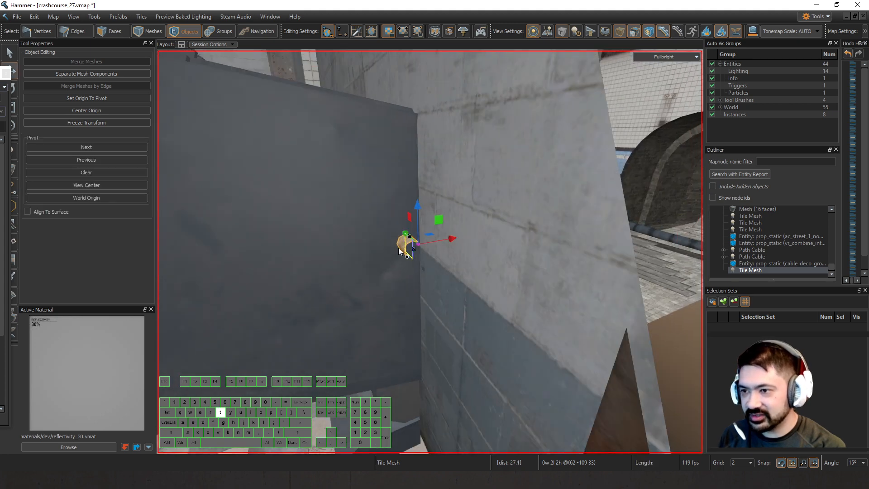
left_click_drag(428, 245, 404, 270)
key("bracketleft")
Extrude the tile mesh's outer edge along the wall away from the console, turn a corner, and run it 32 units upward.
key("z")
key("a")
key("w")
key("z")
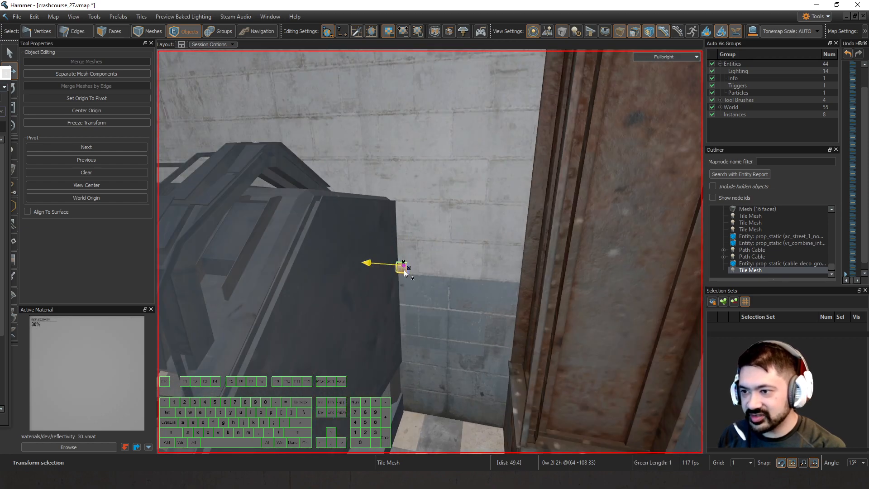
key("2")
left_click(406, 270)
key("z")
key("w")
key("z")
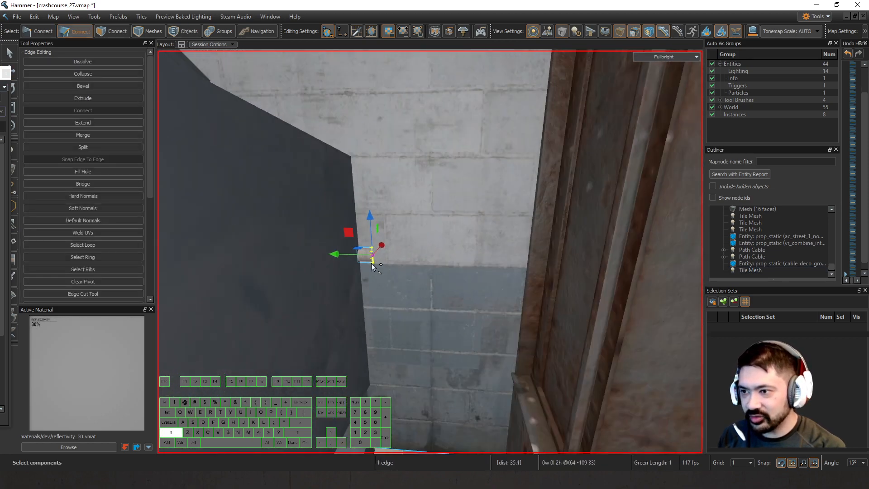
left_click_drag(357, 257, 452, 72, "shift")
left_click(445, 248)
scroll(446, 246, "down", 1)
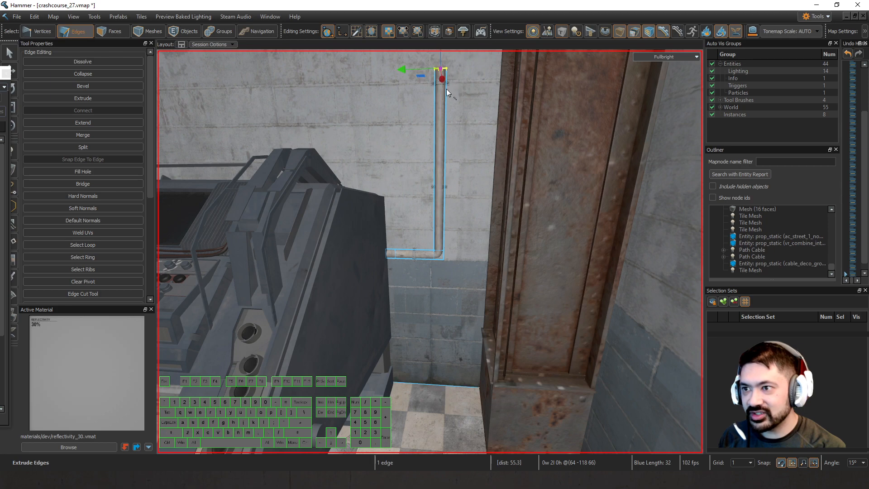
Extend the pipe's upper end farther up the wall and finish it with a short 2-unit segment.
scroll(446, 90, "down", 3)
right_click_drag(446, 89, 432, 265)
scroll(429, 252, "up", 5)
left_click_drag(431, 266, 457, 125, "shift")
scroll(446, 151, "down", 4)
key("w")
right_click_drag(446, 150, 430, 252)
left_click_drag(403, 245, 403, 215, "shift")
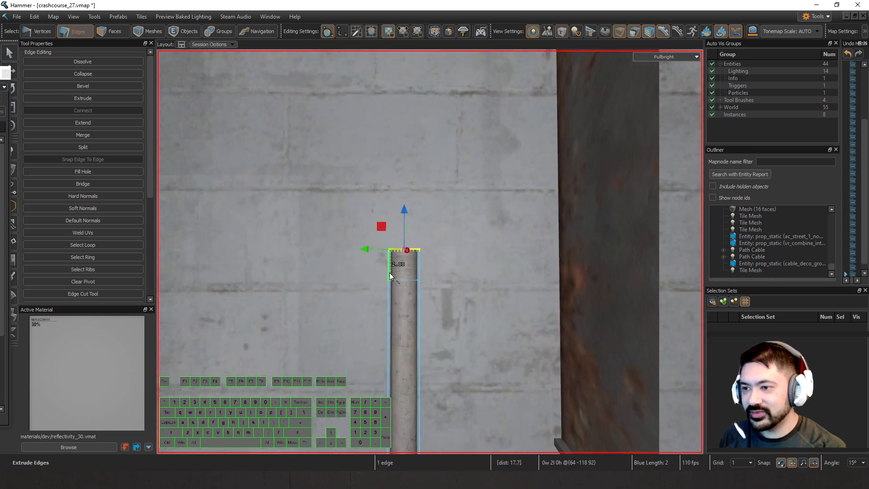
Extrude a side branch from the short 2-unit segment along the wall and turn it upward behind the steel beam.
left_click(387, 270)
scroll(386, 270, "down", 2)
key("a")
left_click_drag(540, 262, 411, 137, "shift")
key("w")
right_click_drag(411, 138, 418, 260)
left_click_drag(425, 315, 426, 206)
right_click_drag(430, 243, 430, 218)
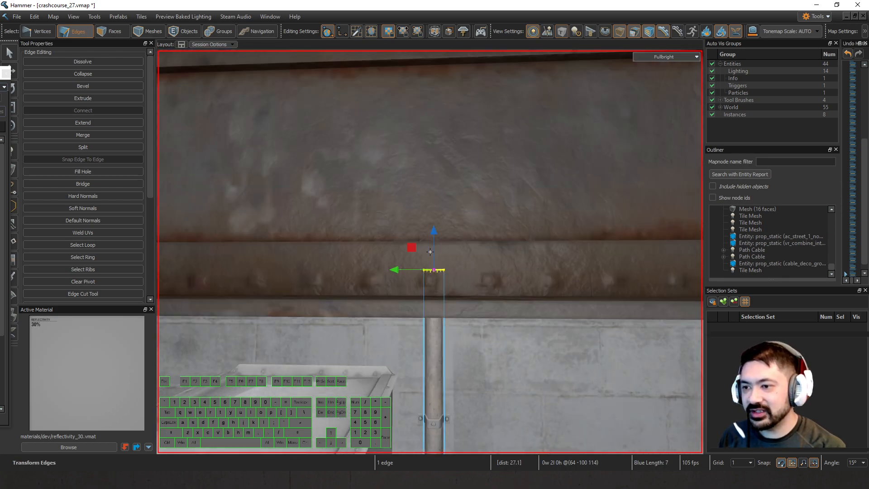
Extend the side branch of the pipe up the wall to the ceiling.
scroll(430, 244, "down", 5)
scroll(426, 286, "up", 5)
left_click_drag(430, 270, 440, 119)
mouse_move(430, 244)
right_mouse_down()
mouse_move(431, 251)
mouse_move(430, 244)
right_mouse_up()
key("w")
left_click_drag(429, 211, 442, 160, "shift")
Extend the main vertical pipe above the junction up to the ceiling in several extrusions, including a 16-unit one, and clear the selection.
mouse_move(443, 166)
right_mouse_down()
mouse_move(430, 251)
mouse_move(442, 165)
right_mouse_up()
key("w")
left_click_drag(420, 225, 423, 107, "shift")
key("w")
right_click_drag(423, 107, 430, 251)
key("s")
left_click_drag(442, 272, 471, 100, "shift")
key("w")
right_click_drag(471, 99, 430, 252)
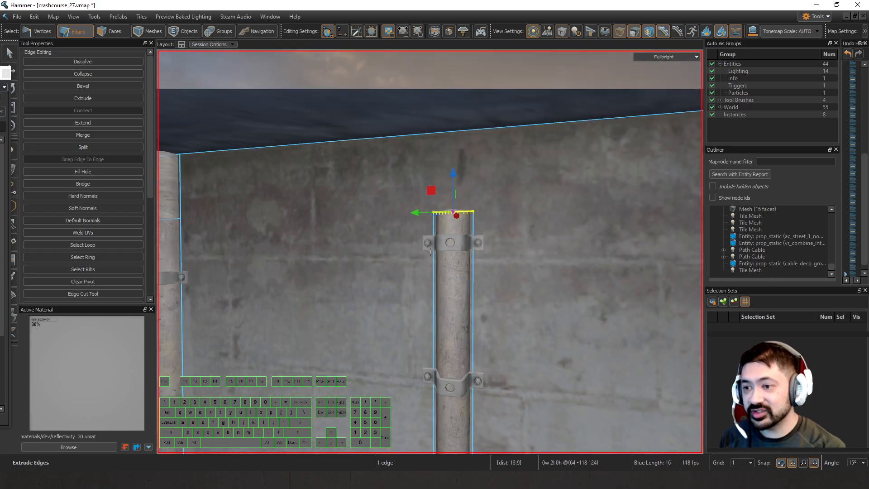
left_click_drag(452, 196, 461, 130, "shift")
right_click_drag(461, 130, 457, 171)
key("w")
key("5")
key("Escape")
Assign the red_pipes material set to all connected faces of the pipe tile mesh and clear the selection.
mouse_move(446, 242)
right_mouse_down()
mouse_move(430, 253)
mouse_move(446, 243)
right_mouse_up()
key("w")
left_click(446, 243)
key("3")
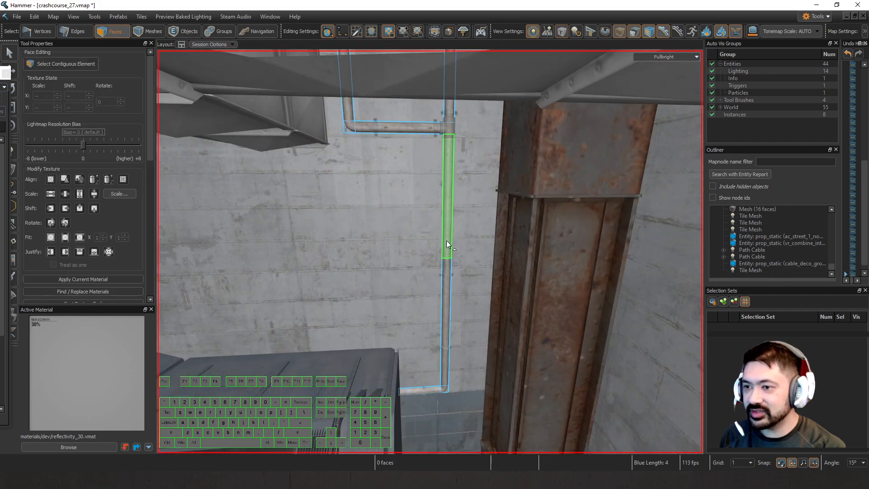
double_click(447, 240)
right_click(446, 240)
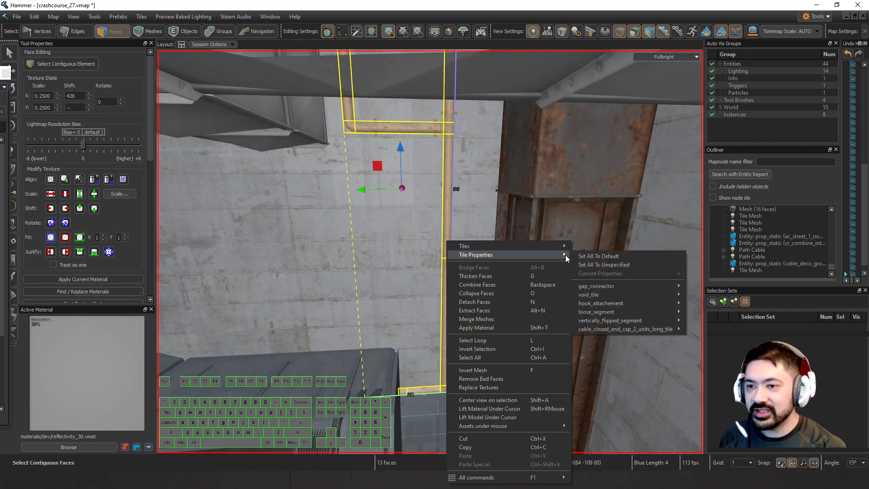
mouse_move(561, 246)
mouse_move(637, 256)
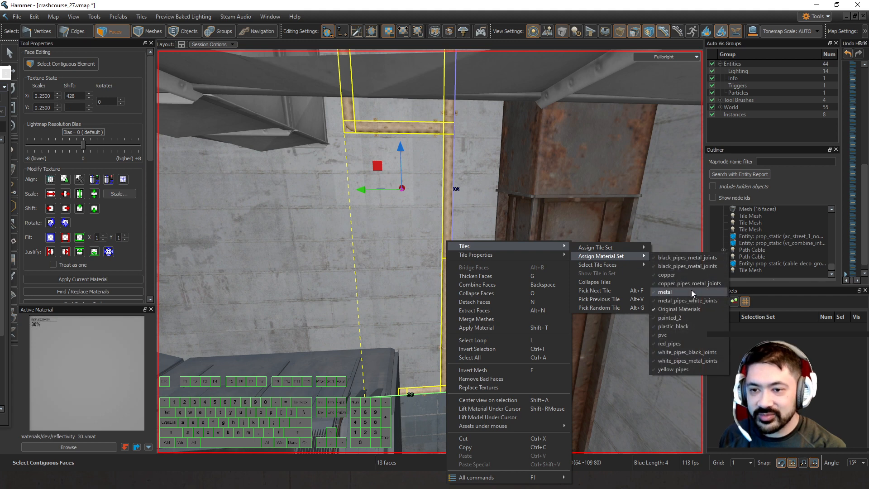
left_click(679, 344)
key("5")
key("Escape")
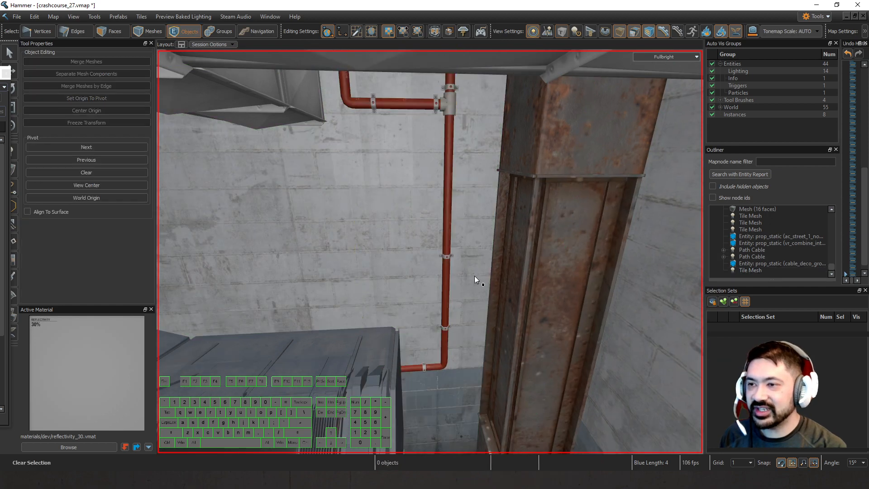
Examine the console room and its new pipe in All Lighting mode, and return the view to Fullbright.
key("w")
right_click_drag(474, 275, 430, 251)
key("s")
key("s")
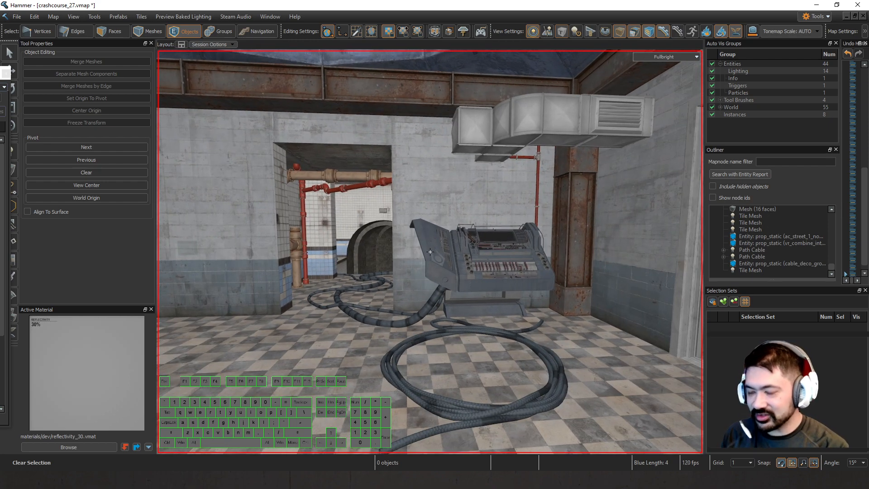
key("F6")
key("w")
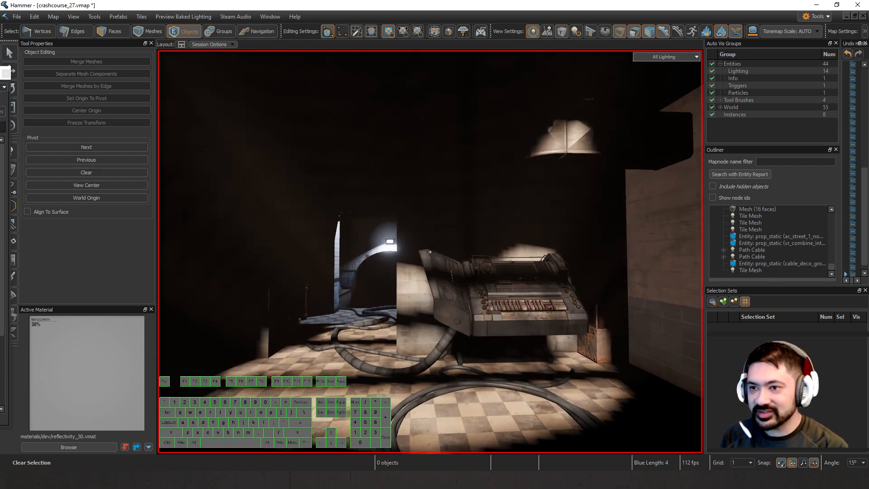
right_click_drag(430, 252, 429, 251)
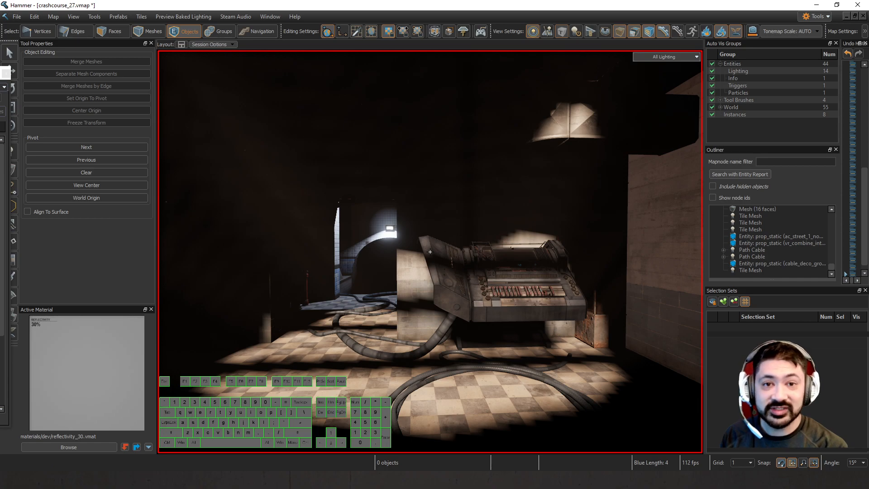
key("F5")
Create a 2 × 2 × 2 unit block near the ceiling in the corner of the white-tiled room.
key("w")
key("w")
right_click_drag(446, 281, 400, 254)
key("w")
key("d")
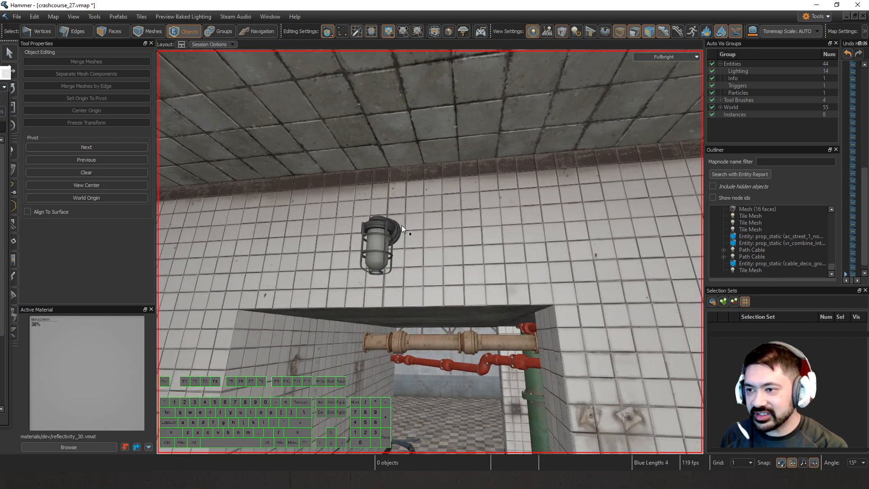
right_click_drag(401, 225, 400, 248)
key("d")
key("shift+b")
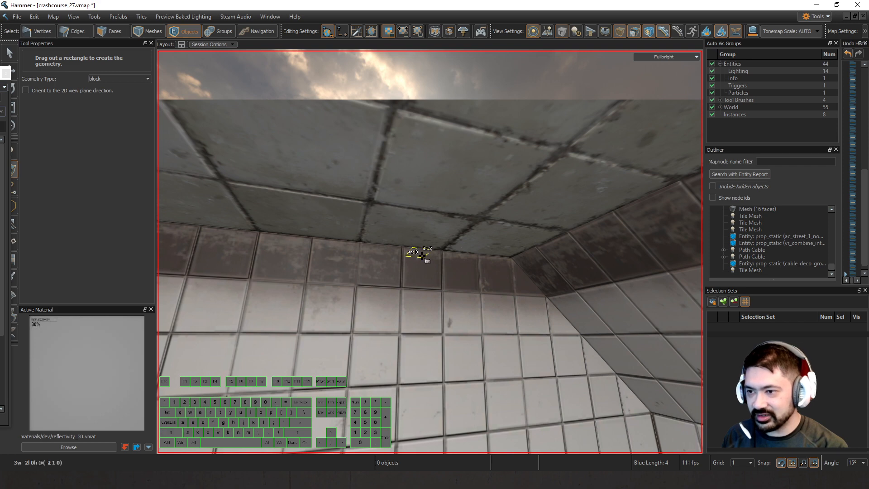
left_click_drag(424, 254, 427, 259)
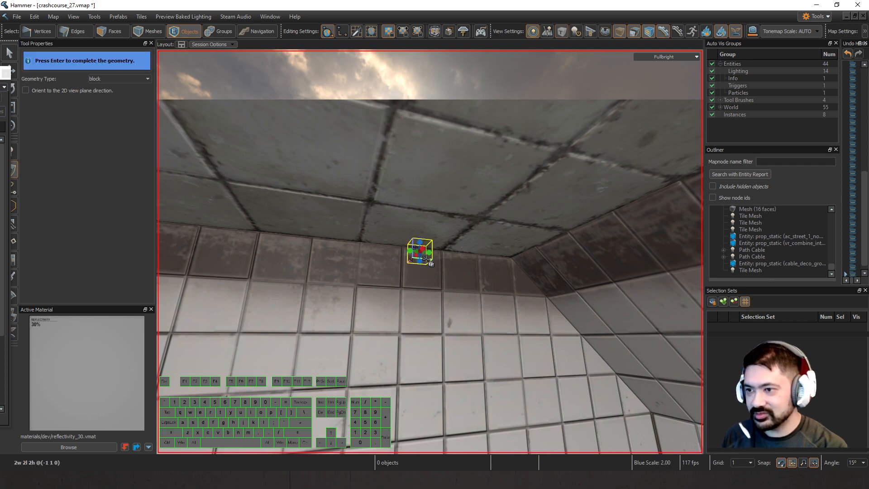
key("Return")
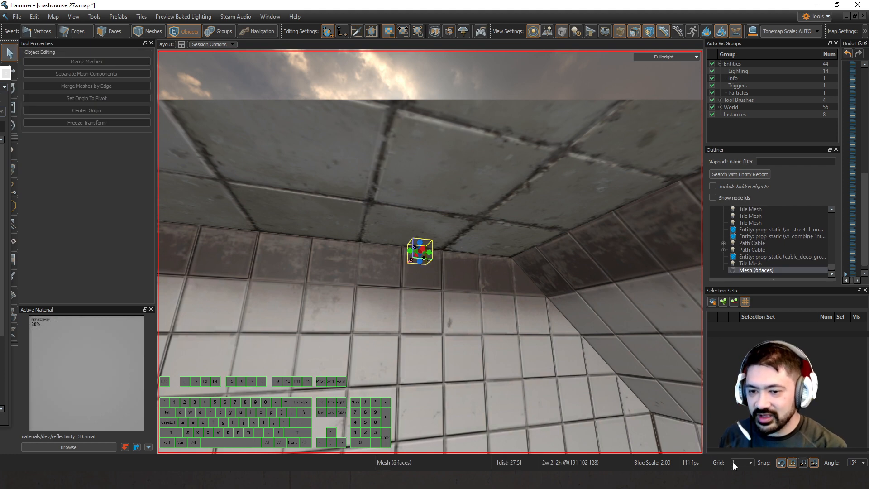
Move the small block flush against the tiled wall and the ceiling, using a grid size of 1 for the final adjustment.
key("w")
right_click_drag(538, 341, 549, 314)
key("]")
key("t")
mouse_move(404, 254)
left_mouse_down()
mouse_move(410, 271)
mouse_move(380, 271)
mouse_move(389, 261)
left_mouse_up()
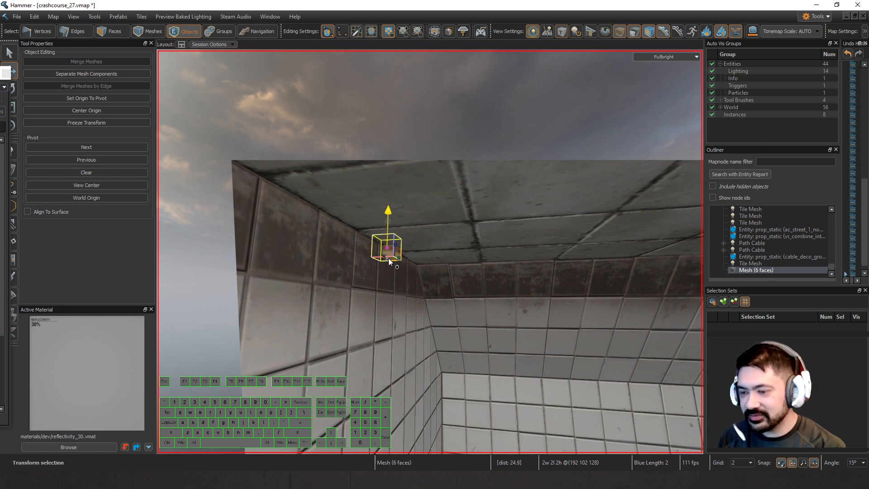
key("bracketleft")
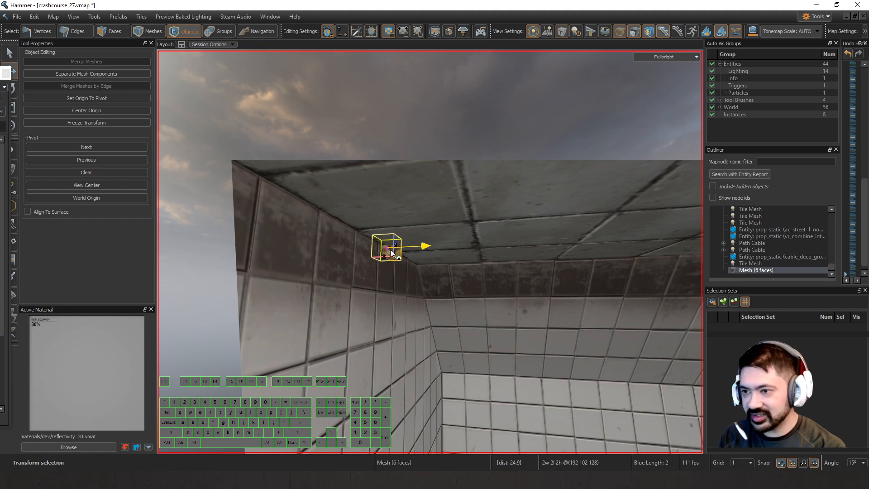
mouse_move(392, 253)
left_mouse_down()
mouse_move(402, 253)
mouse_move(395, 254)
left_mouse_up()
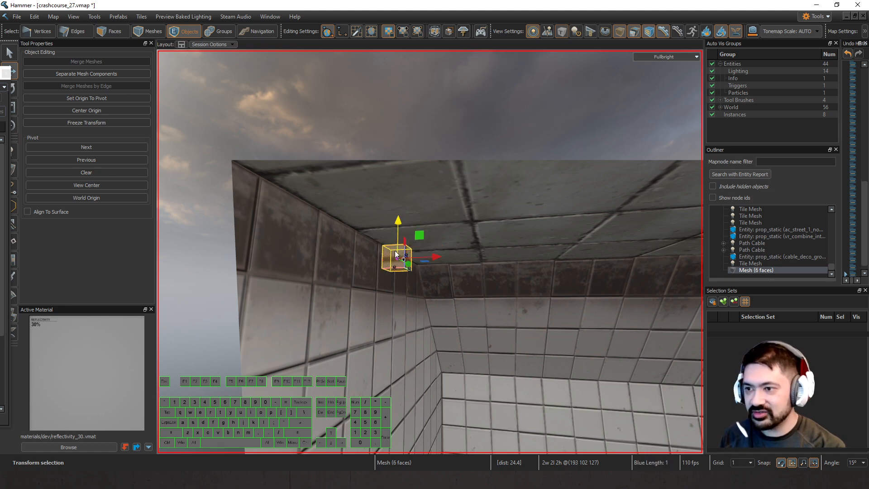
Set the grid to 2 and lower the small block 8 units down the tiled wall.
key("bracketright")
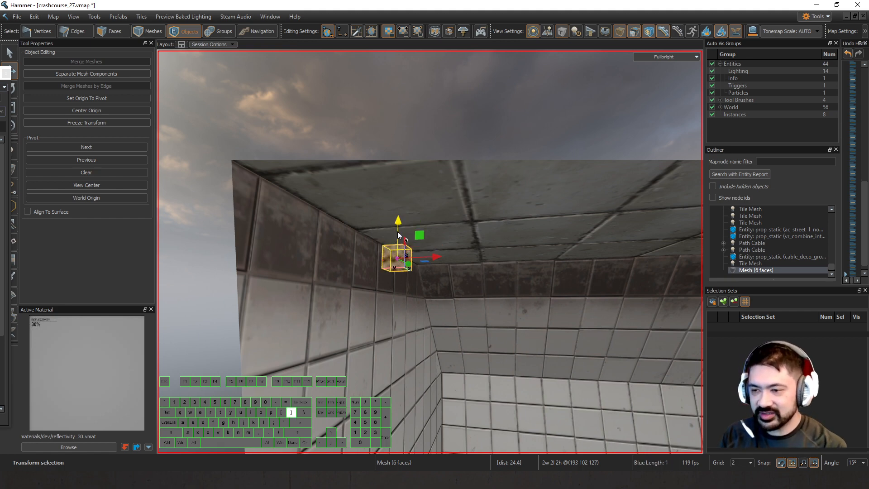
key("Down")
key("Down")
key("Down")
key("Down")
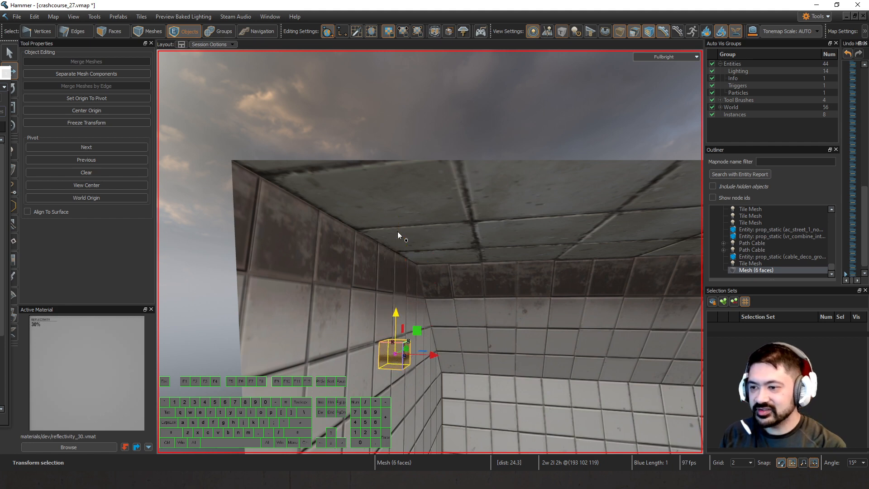
Delete every face of the small block except the one facing into the tiled room.
key("3")
double_click(396, 344)
key("z")
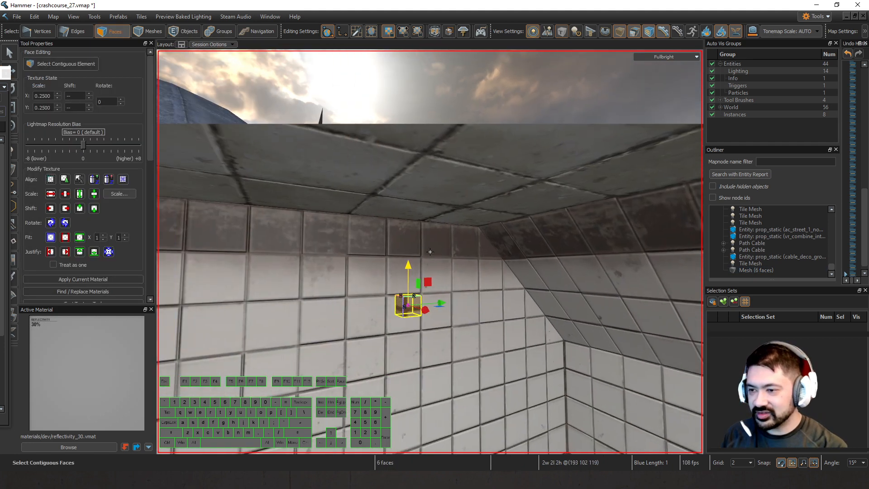
key("z")
left_click(387, 382)
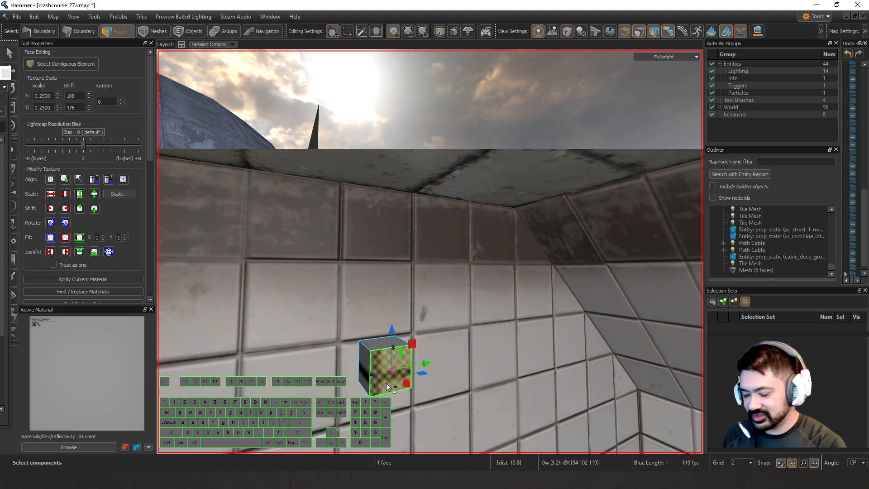
key("ctrl+i")
key("Delete")
Convert the remaining face to a tile mesh and assign cables_wires_tileset.vmap as its Tile Set File 0.
key("5")
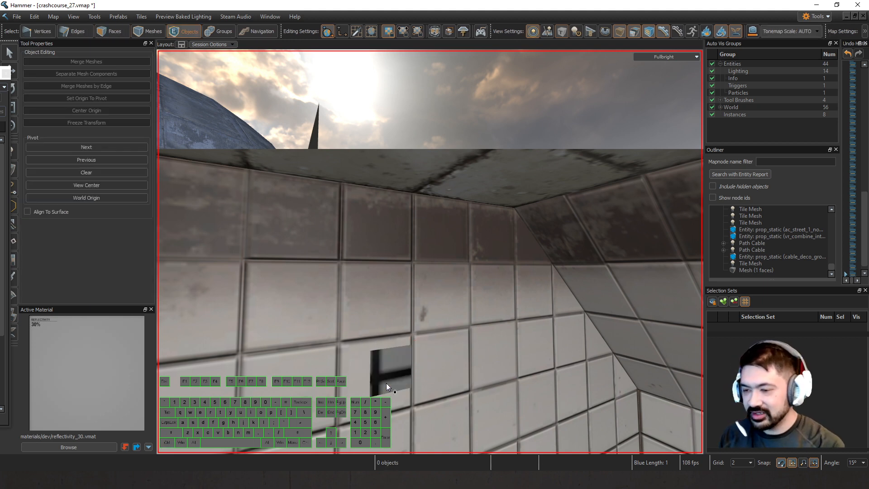
left_click(389, 388)
key("alt+Return")
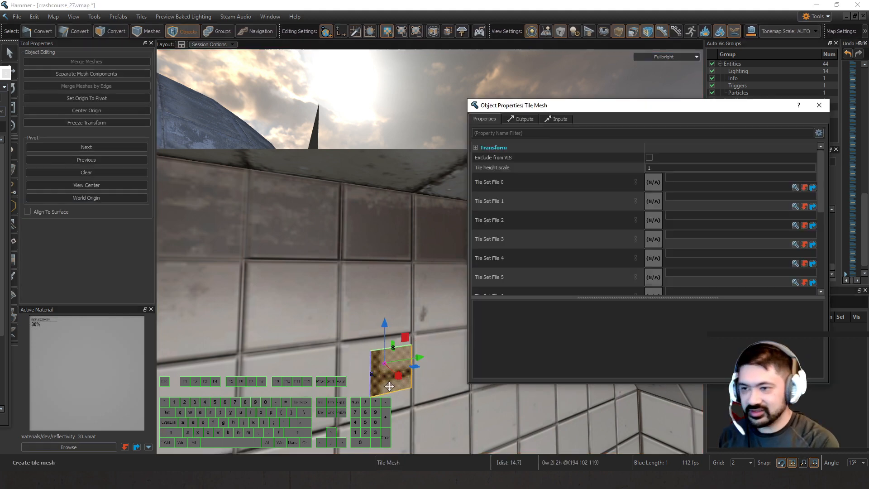
left_click(793, 187)
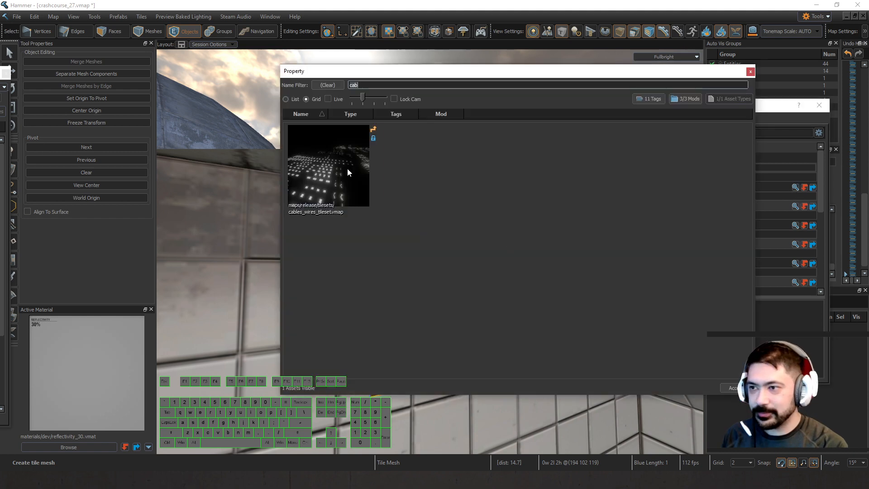
double_click(347, 168)
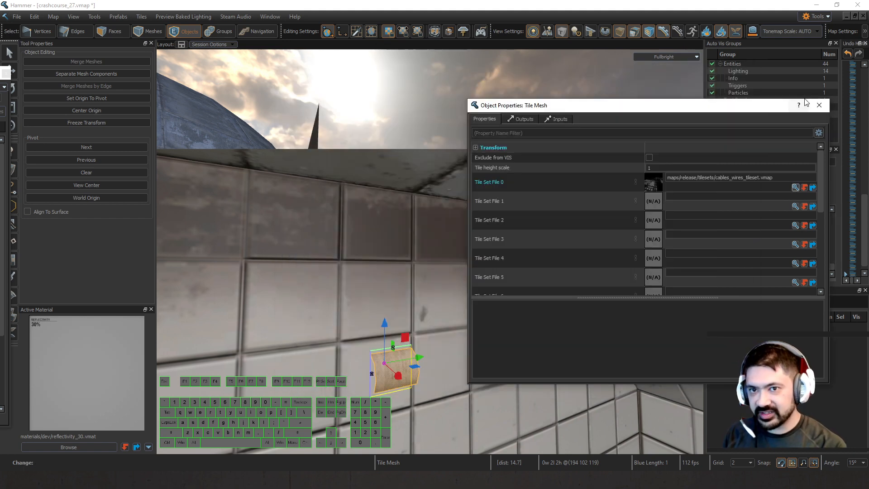
left_click(819, 105)
Extrude the new tile mesh's upper edge horizontally away from the wall, making a short first segment and a 16-unit one after it.
key("2")
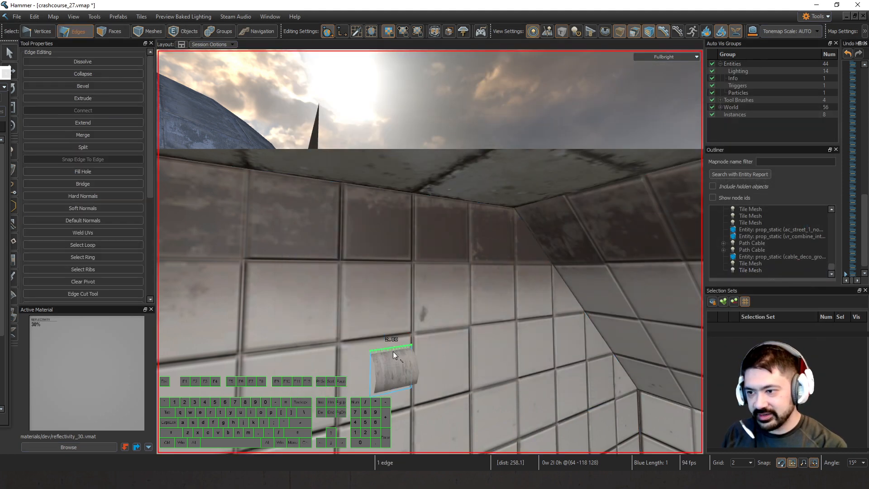
left_click(393, 351)
key("z")
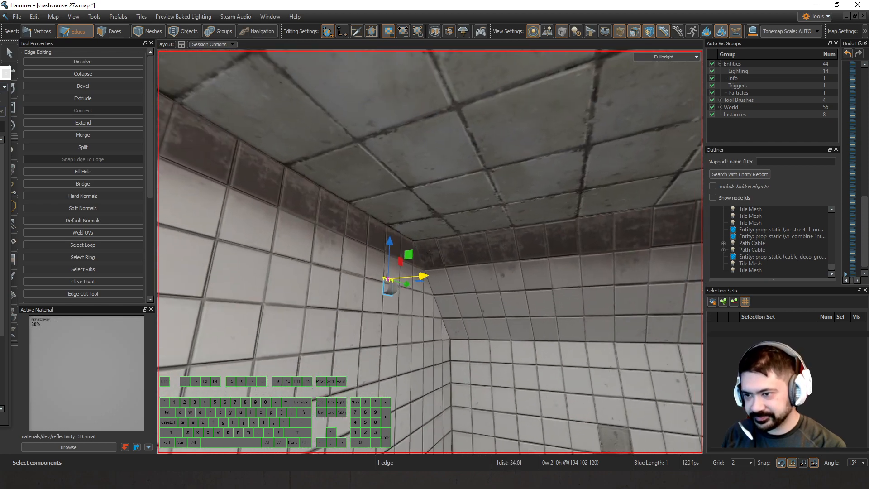
key("z")
left_click_drag(405, 278, 407, 285, "shift")
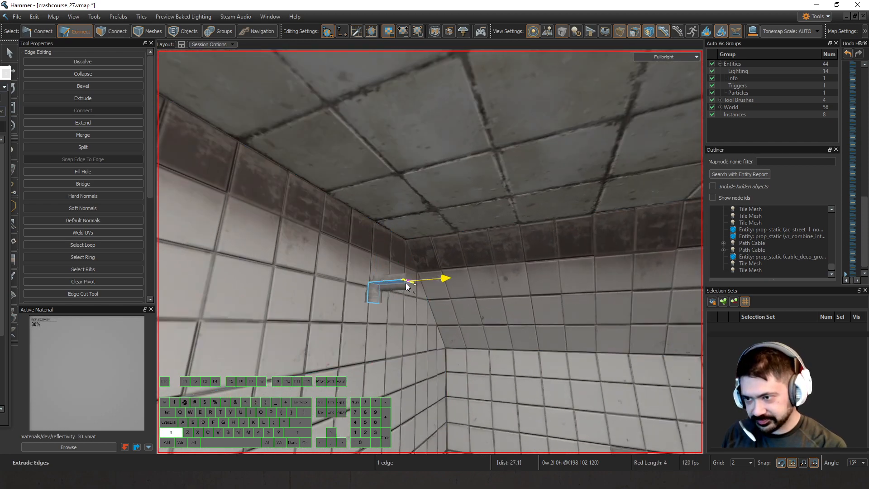
left_click_drag(484, 284, 574, 292, "shift")
key("z")
key("w")
key("z")
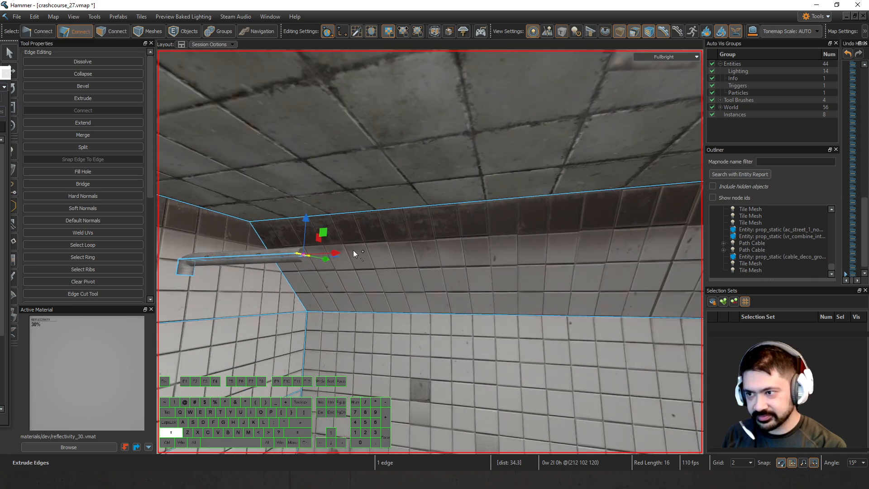
Extend the horizontal tile mesh across the tiled room below the ceiling with further long segments.
left_click_drag(353, 250, 602, 265, "shift")
key("z")
key("d")
key("z")
left_click_drag(413, 250, 620, 256, "shift")
key("z")
key("z")
left_click_drag(441, 247, 483, 242)
Select the three long horizontal pipe faces below the ceiling and set their hook_attachement tile property to ceiling_flipped.
key("3")
left_click(415, 243)
key("z")
key("a")
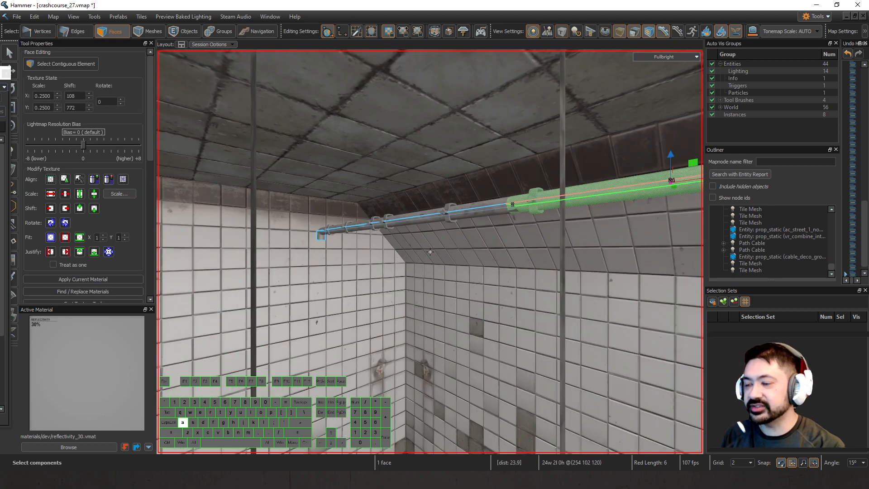
key("w")
key("s")
key("z")
left_click(370, 287, "shift")
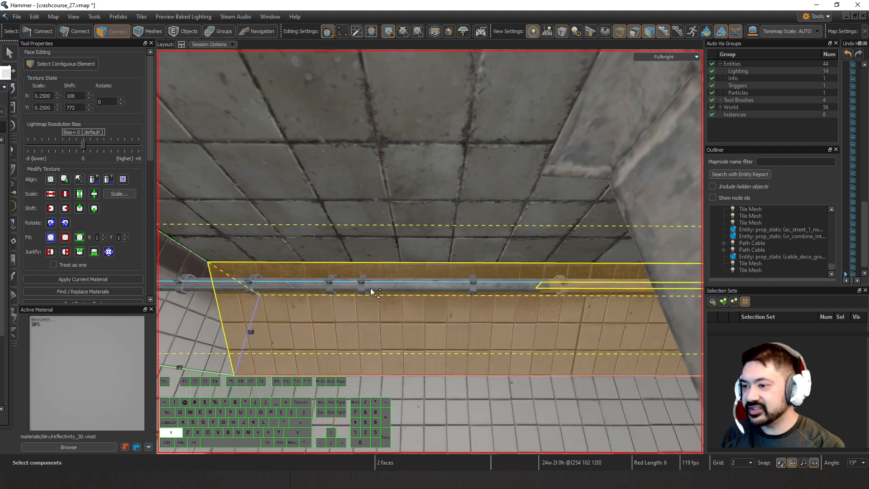
left_click(367, 284, "shift")
left_click(521, 287)
left_click(548, 287)
left_click(523, 286, "shift")
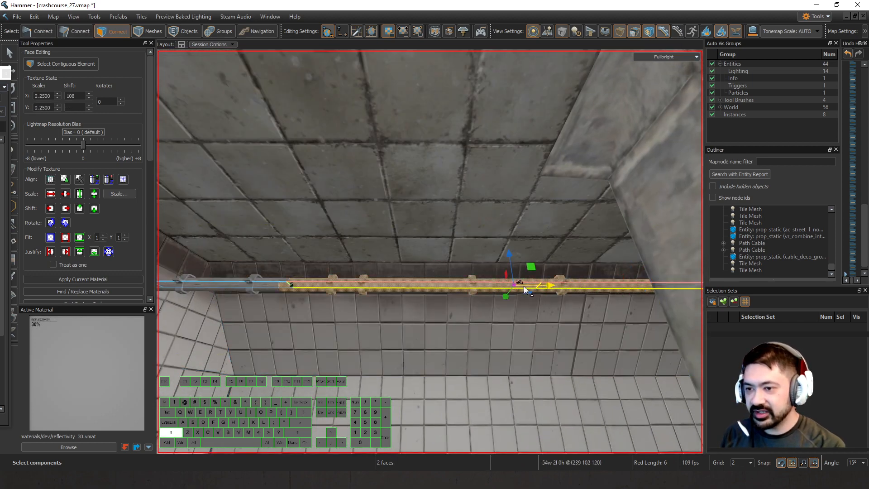
key("a")
left_click(525, 283, "shift")
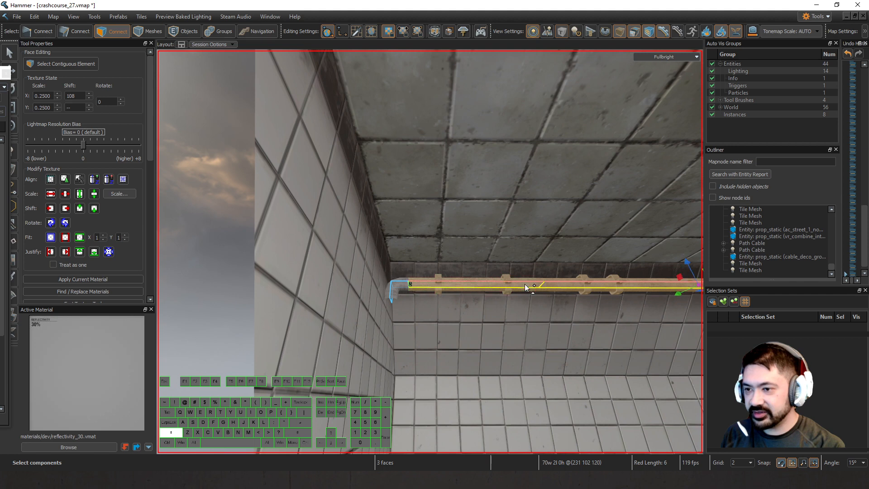
right_click(520, 284)
mouse_move(605, 53)
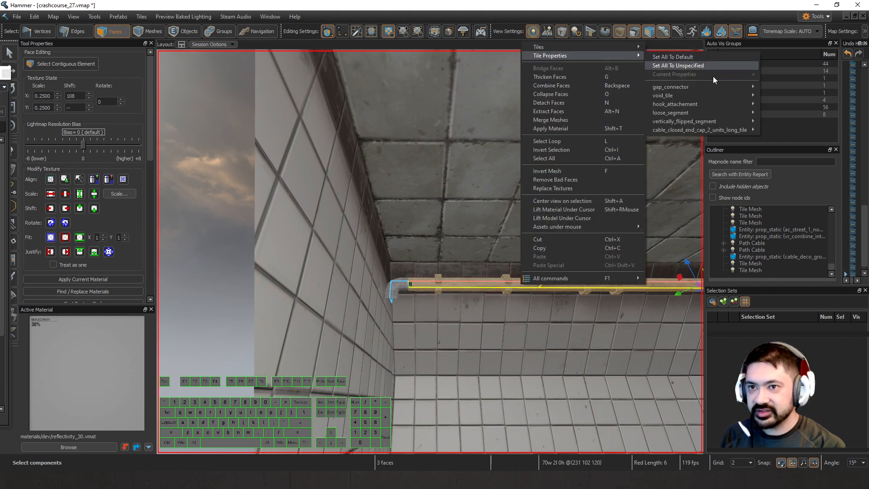
mouse_move(720, 112)
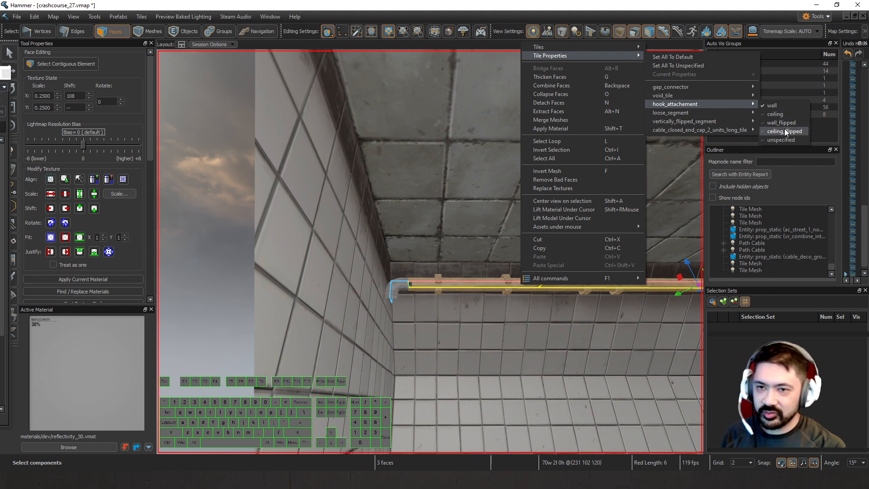
left_click(784, 131)
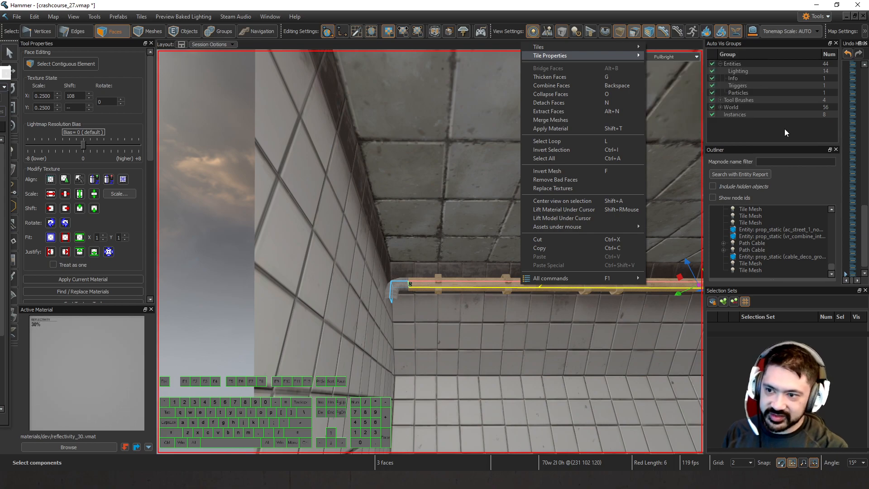
Try lowering the whole pipe tile mesh slightly on a 1-unit grid so its hooks end at the ceiling.
key("z")
key("w")
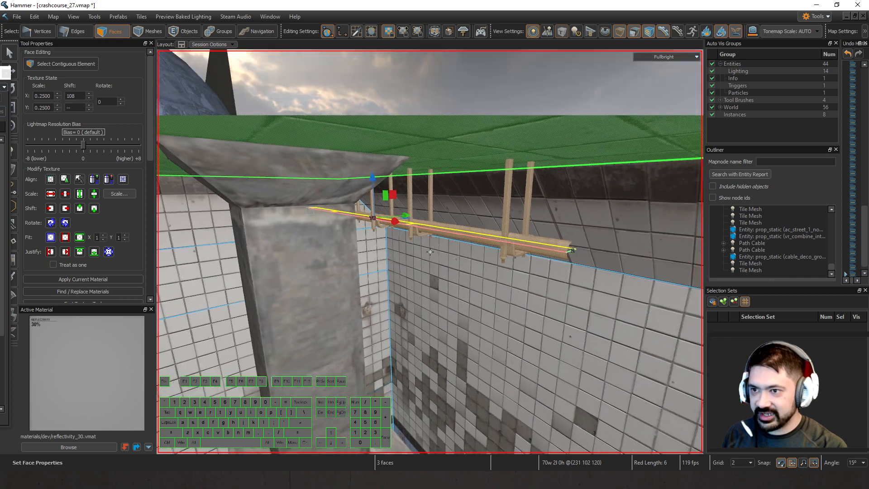
key("z")
key("5")
left_click(472, 216)
key("z")
key("w")
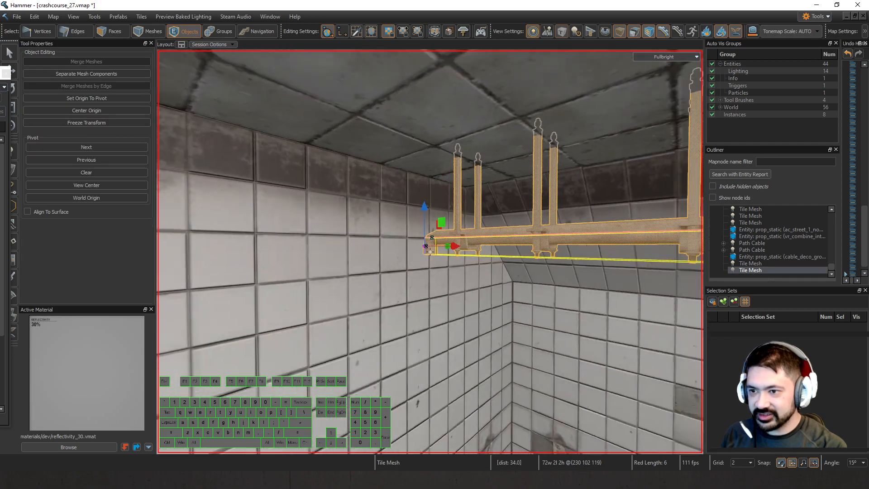
key("z")
key("Down")
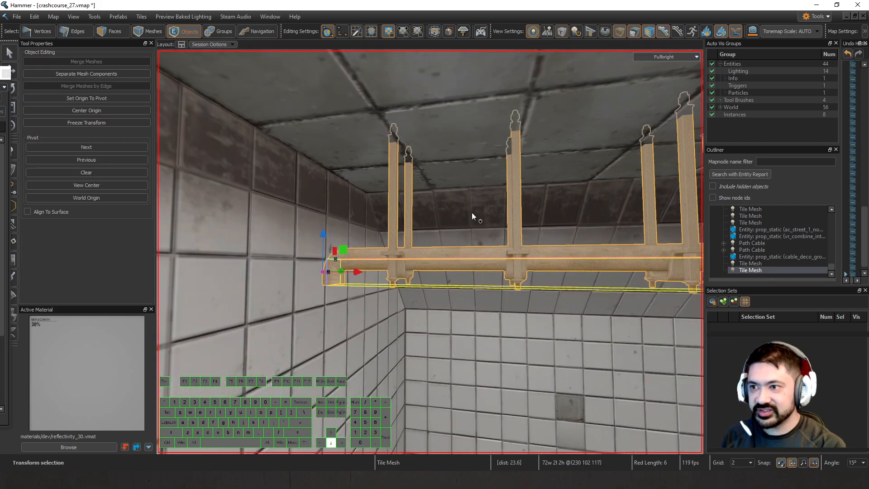
key("bracketleft")
key("Down")
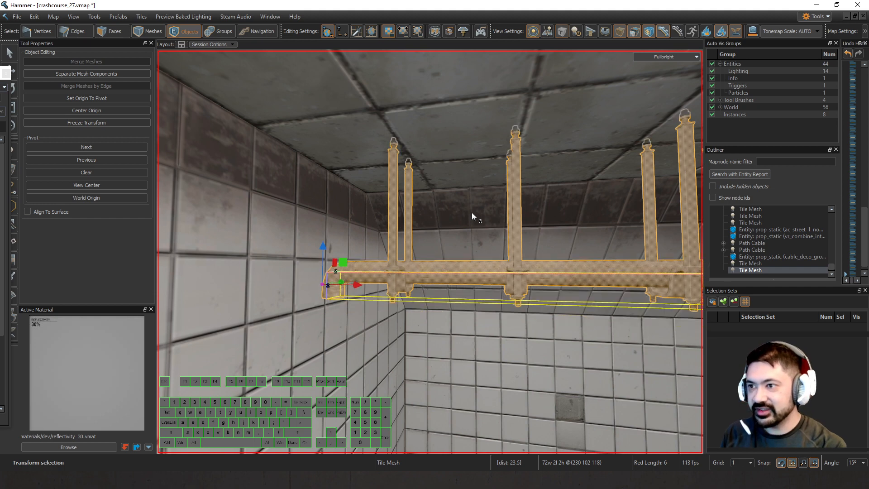
key("Up")
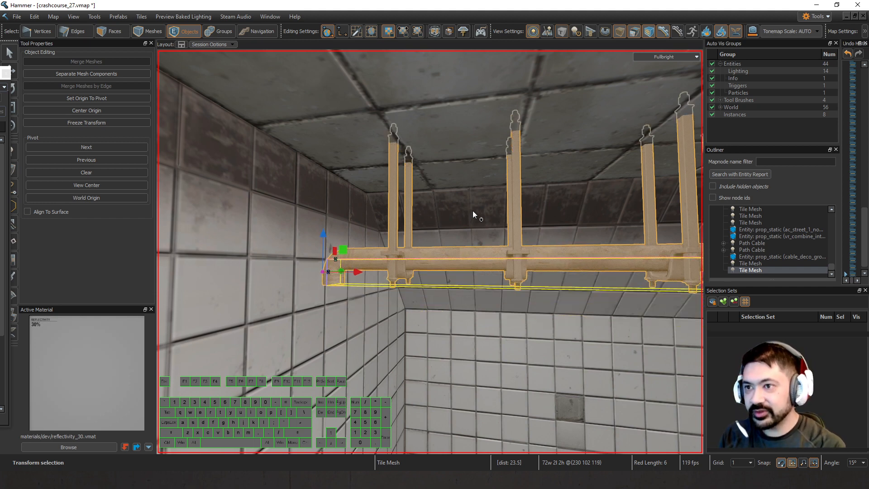
key("Down")
key("Escape")
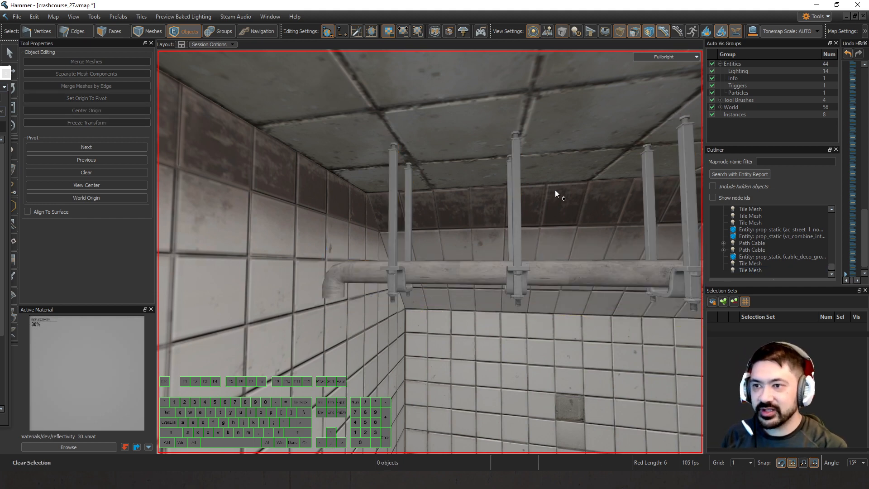
Reselect the pipe tile mesh and bring it back up to its previous height.
key("z")
key("d")
key("a")
key("z")
left_click(527, 256)
key("Up")
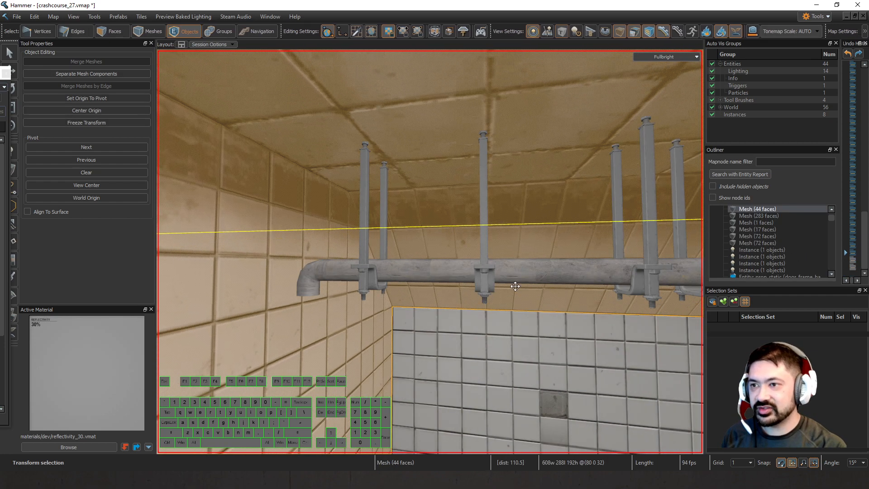
key("Escape")
left_click(514, 286)
key("Escape")
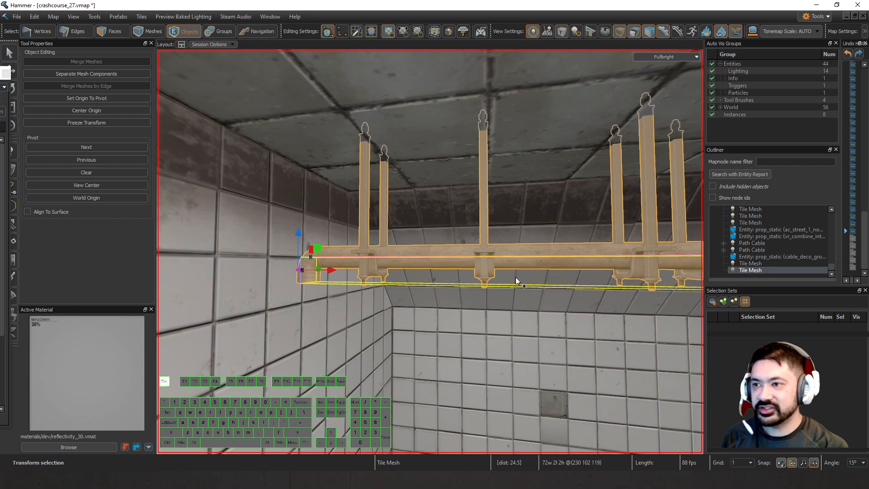
Extrude the pipe's far end edge 38 units along the wall below the ceiling.
left_click(484, 253)
right_click_drag(483, 218, 471, 337)
key("Escape")
key("d")
key("2")
left_click(396, 309)
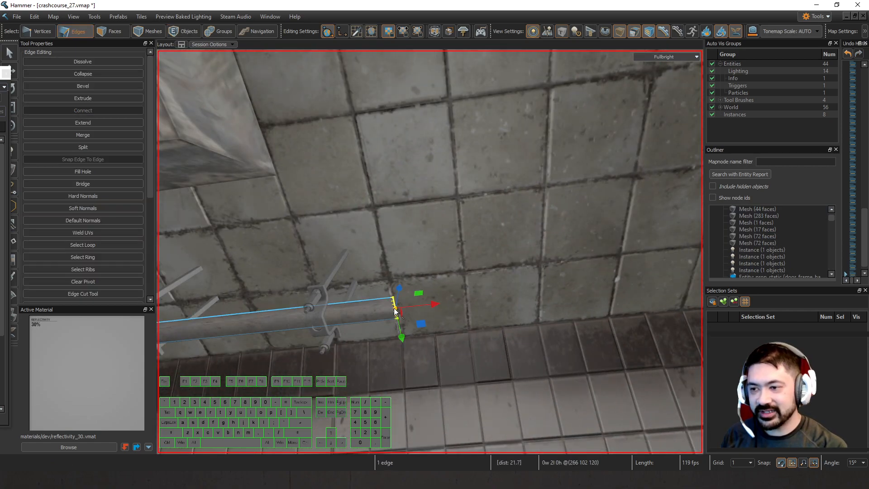
right_click_drag(430, 304, 430, 252)
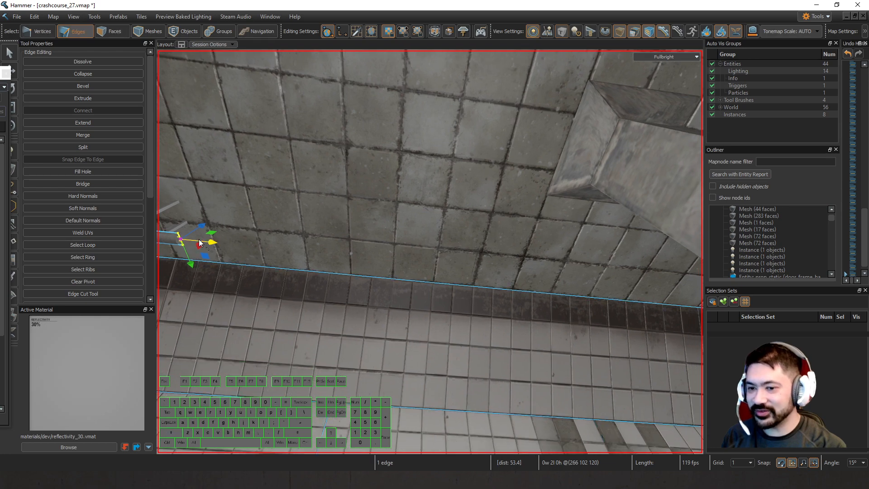
left_click_drag(213, 243, 442, 262, "shift")
mouse_move(442, 262)
right_mouse_down()
mouse_move(430, 251)
mouse_move(456, 263)
right_mouse_up()
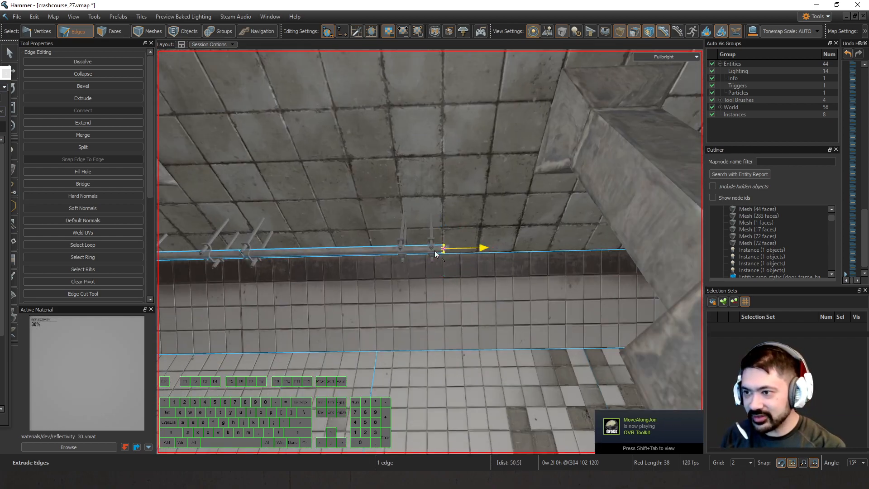
Continue extruding the pipe along the wall to the room's far corner, finishing with a short 4-unit segment.
left_click_drag(436, 253, 594, 259)
middle_click_drag(594, 259, 487, 256)
left_click_drag(301, 245, 466, 249)
key("d")
left_click_drag(417, 240, 503, 240, "shift")
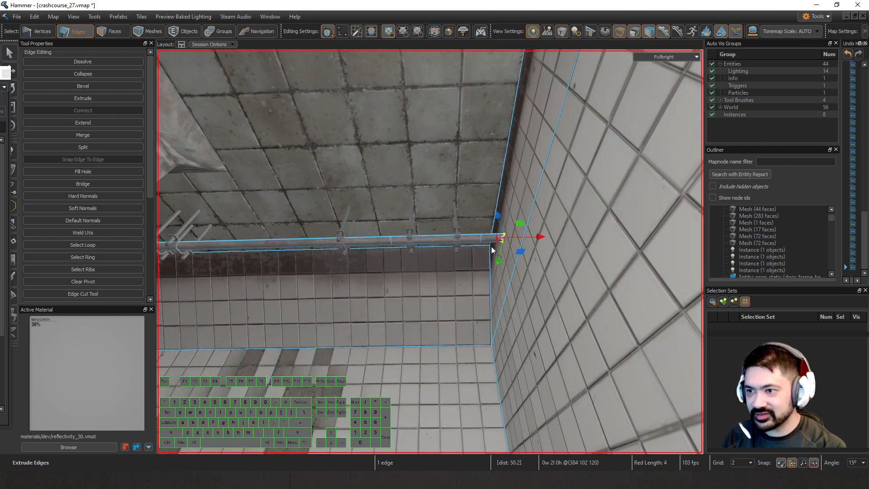
mouse_move(490, 246)
right_mouse_down()
mouse_move(430, 251)
mouse_move(488, 251)
right_mouse_up()
Extrude a branch from the pipe's side edge across the ceiling, with a 41-unit segment and a 30-unit one.
left_click(494, 244)
key("a")
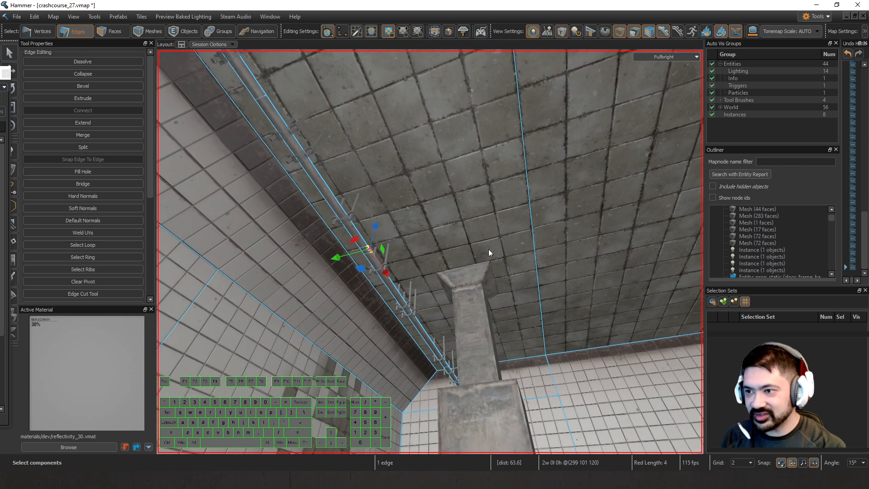
left_click_drag(333, 257, 561, 233, "shift")
key("d")
right_click_drag(529, 235, 500, 254)
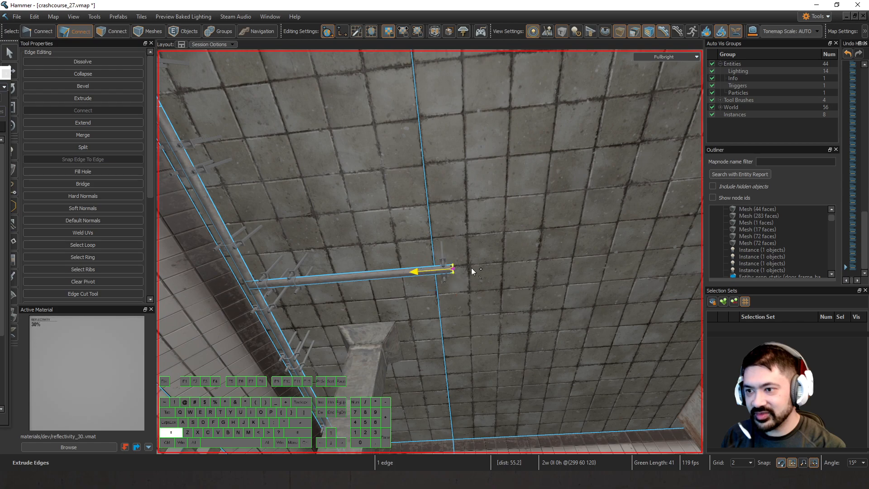
left_click_drag(471, 270, 610, 262, "shift")
right_click_drag(609, 262, 548, 240)
Extend the branch pipe across the ceiling to the opposite wall, including 90-unit and 36-unit segments and a final 22-unit one.
key("s")
key("s")
key("w")
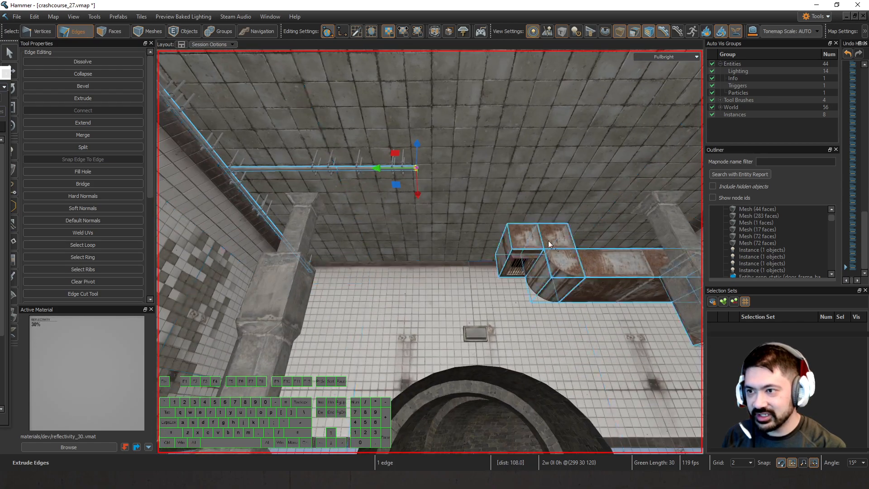
left_click_drag(393, 172, 645, 181, "shift")
key("d")
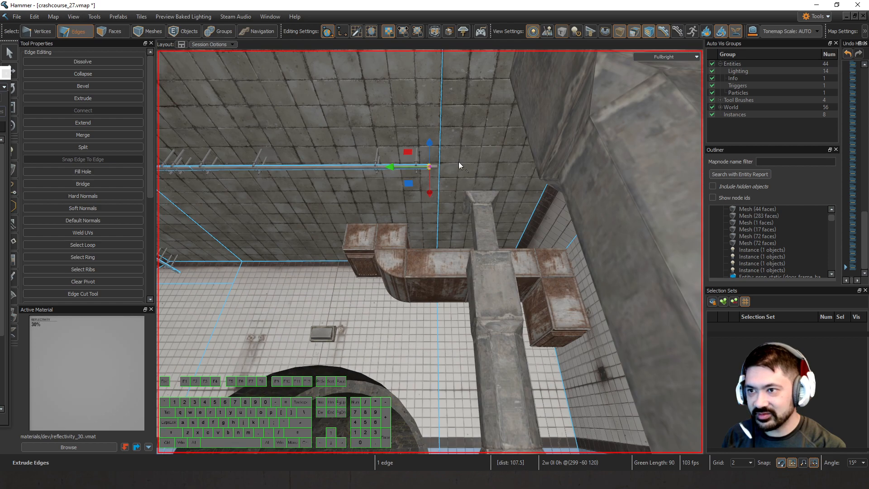
left_click_drag(429, 166, 533, 165)
key("d")
key("w")
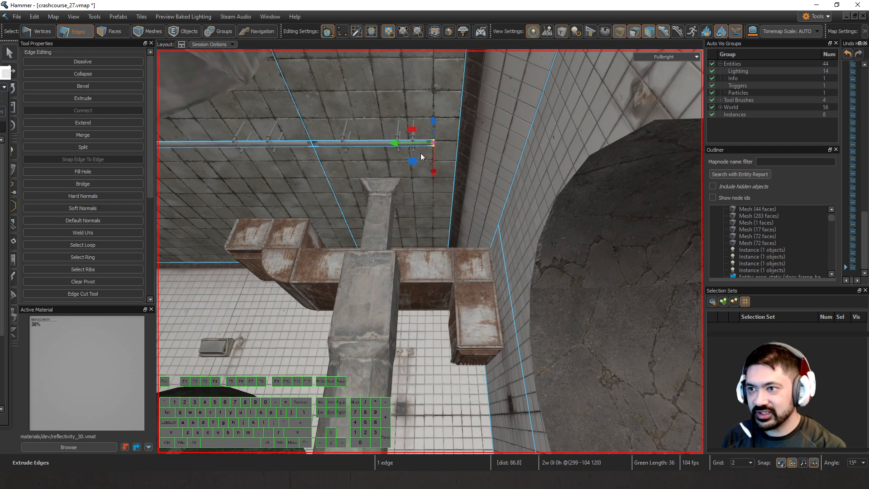
left_click_drag(421, 154, 506, 149)
left_click(493, 171)
right_click_drag(493, 170, 459, 170)
Extrude the lower edge of the elbow at the pipe's starting end 16 units down the wall.
key("w")
key("d")
key("z")
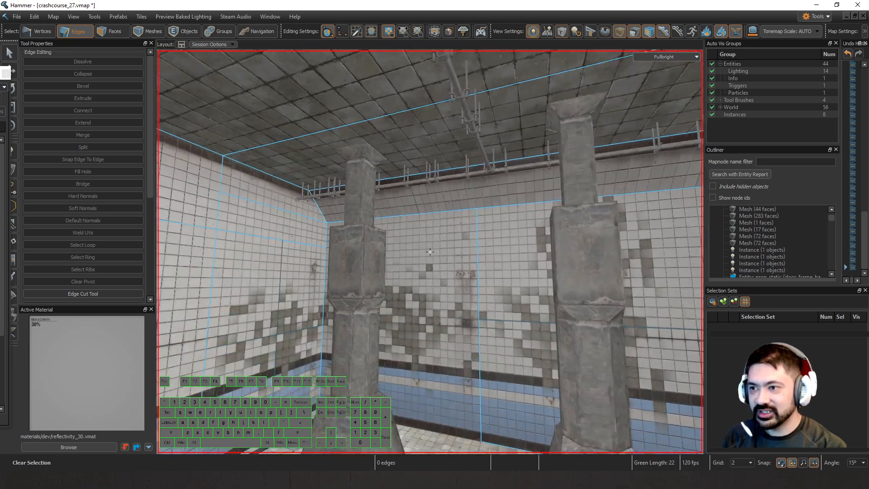
key("w")
key("w")
key("z")
left_click(484, 169)
left_click(491, 171)
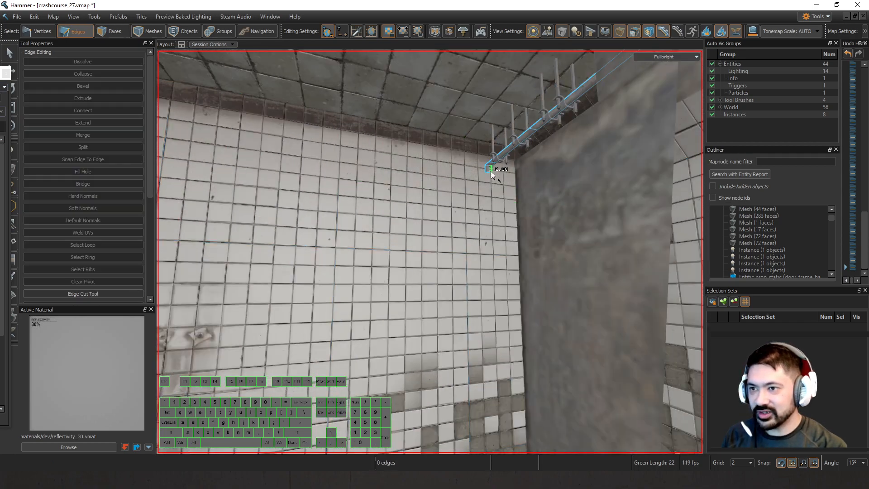
left_click(490, 172)
key("z")
key("w")
key("z")
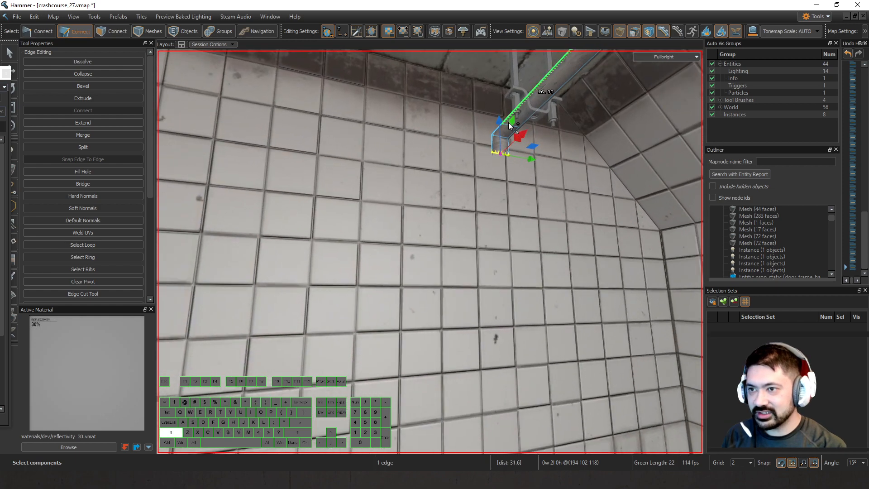
left_click_drag(502, 162, 502, 288, "shift")
Move the entire pipe tile mesh 2 units toward the wall behind its vertical segment.
key("z")
key("a")
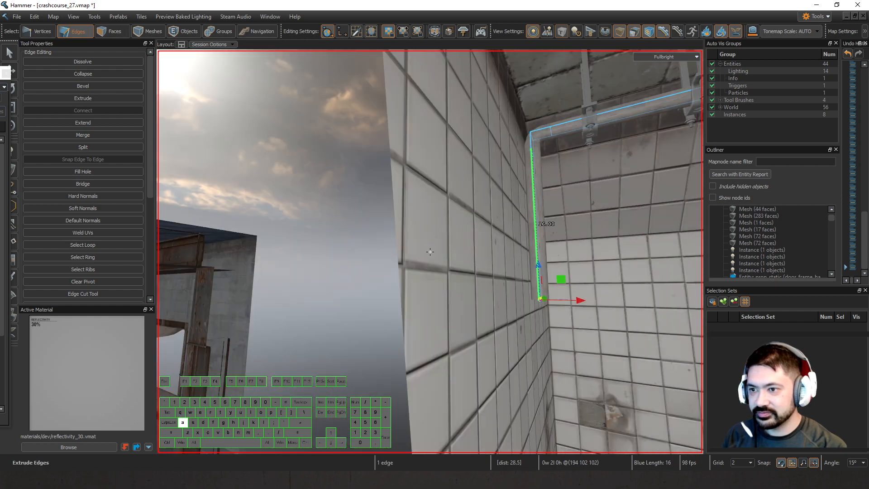
key("d")
key("z")
key("5")
key("a")
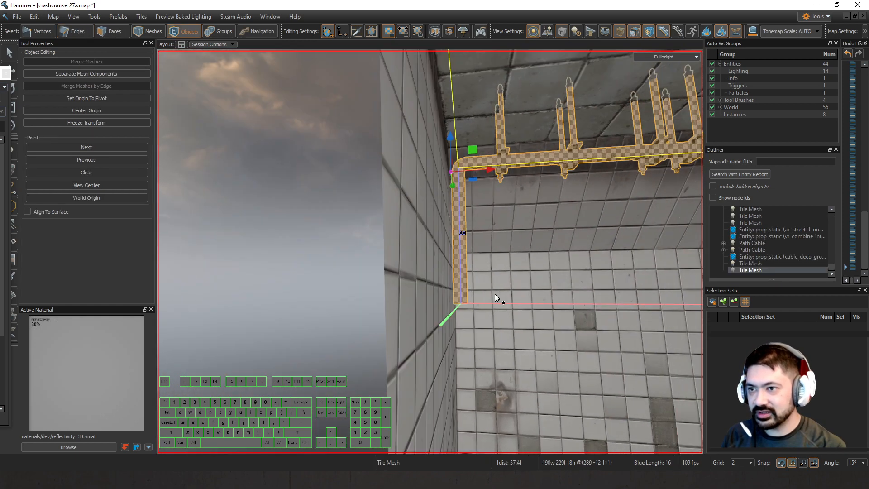
key("Left")
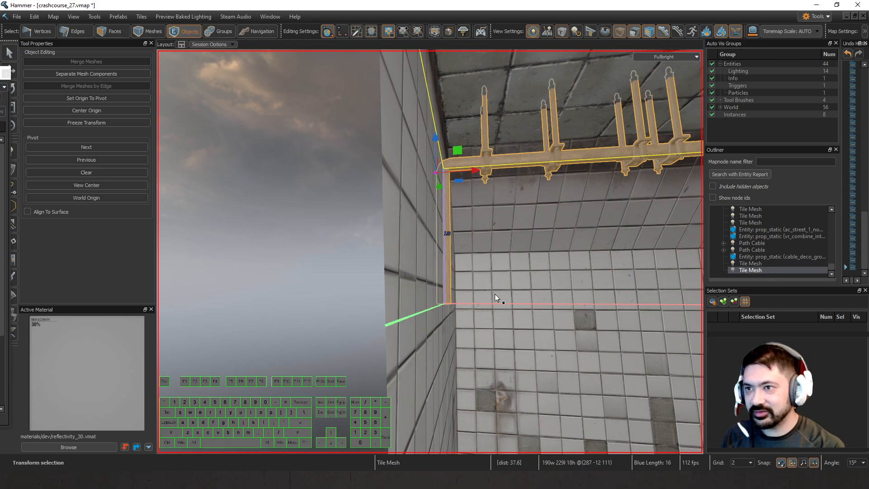
Extend the wall pipe's far end edge 4 units into the far wall and clear the selection.
key("z")
key("d")
key("s")
key("w")
key("d")
key("z")
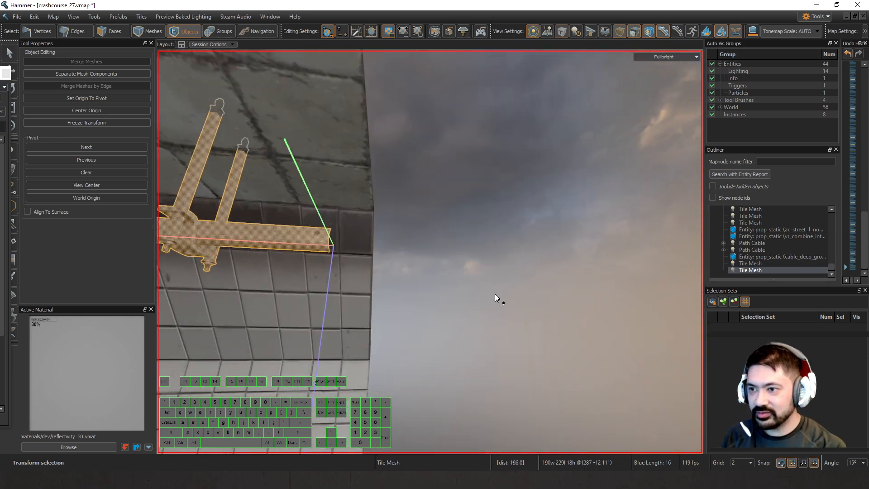
key("2")
key("a")
left_click(443, 245)
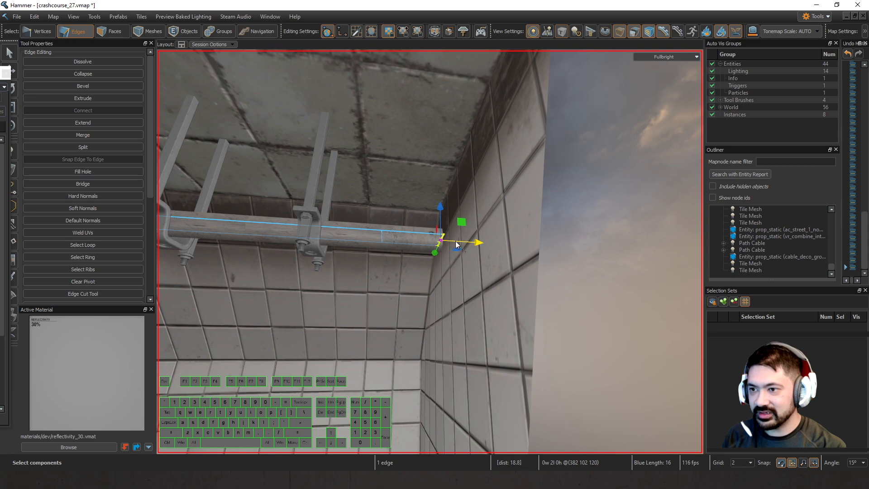
left_click_drag(456, 244, 491, 247)
key("5")
key("z")
key("Escape")
Move the bottom edge of the vertical pipe segment 14 units farther down the wall.
key("w")
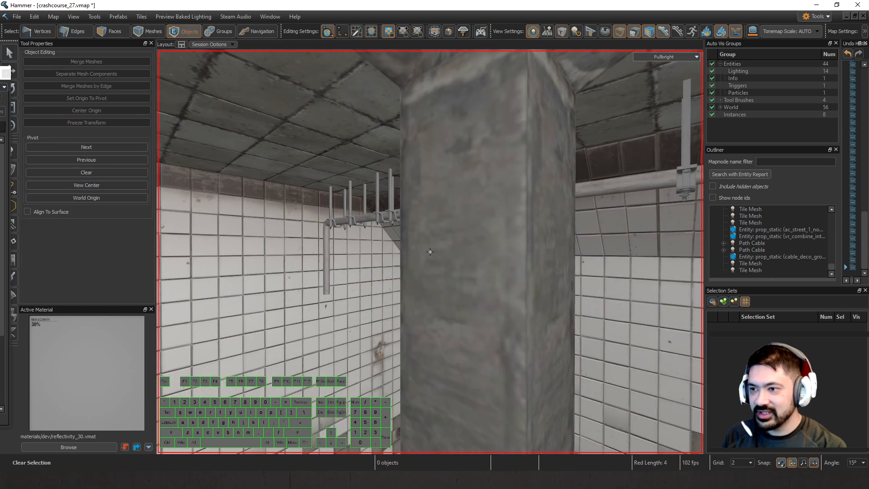
key("z")
key("2")
left_click(434, 291)
left_click_drag(435, 291, 435, 384)
key("z")
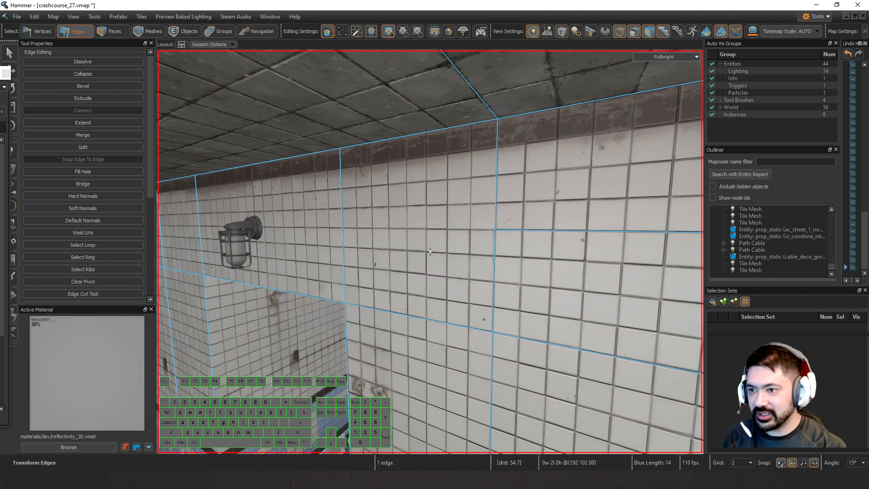
key("s")
key("a")
key("z")
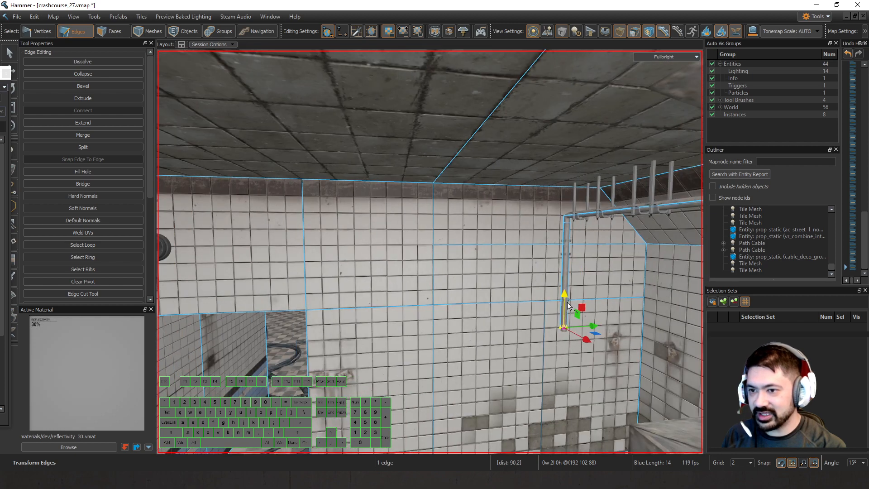
Raise the bottom edge of the vertical pipe segment up the wall, extrude it 2 units downward, and clear the selection.
mouse_move(569, 254)
left_mouse_down()
mouse_move(569, 238)
mouse_move(567, 246)
left_mouse_up()
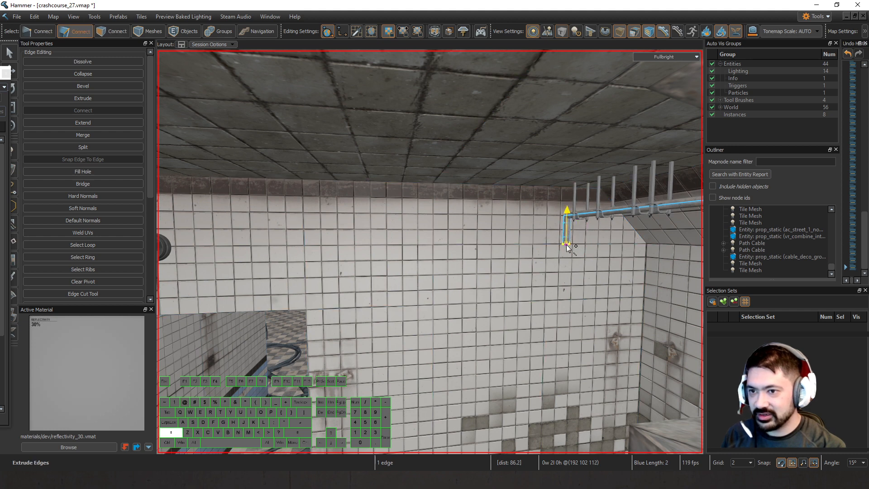
left_click_drag(567, 276, 568, 277, "shift")
key("ctrl+z")
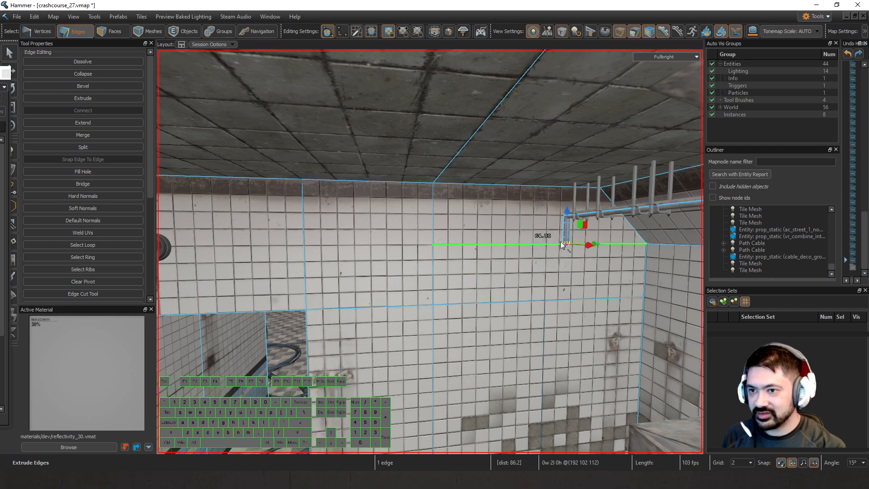
key("z")
key("w")
key("z")
key("Escape")
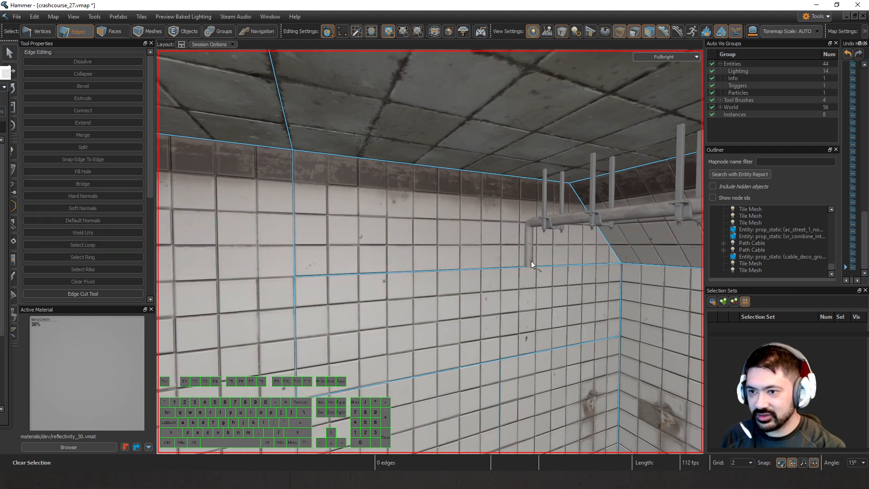
Extrude the side edge at the bottom of the vertical pipe segment 77 units along the wall toward the caged lamp.
left_click(523, 260)
left_click(525, 260)
scroll(516, 267, "down", 5)
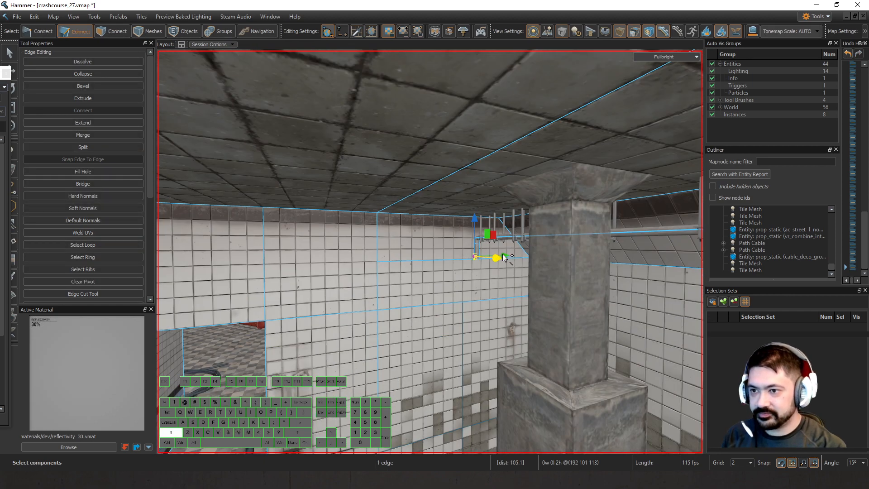
left_click_drag(501, 257, 226, 276, "shift")
right_click_drag(282, 283, 282, 283)
key("w")
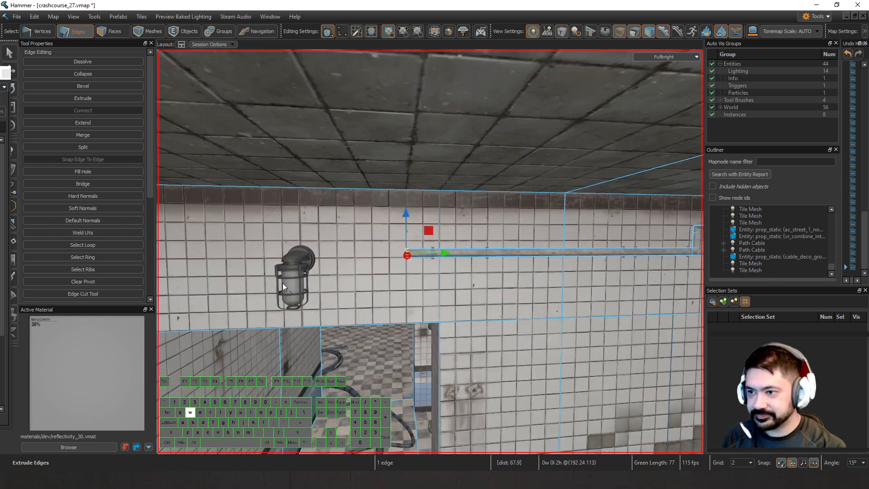
Extend the horizontal pipe's end edge 22 units toward the caged lamp, pull it back 4 units, and clear the selection.
left_click_drag(443, 252, 294, 254)
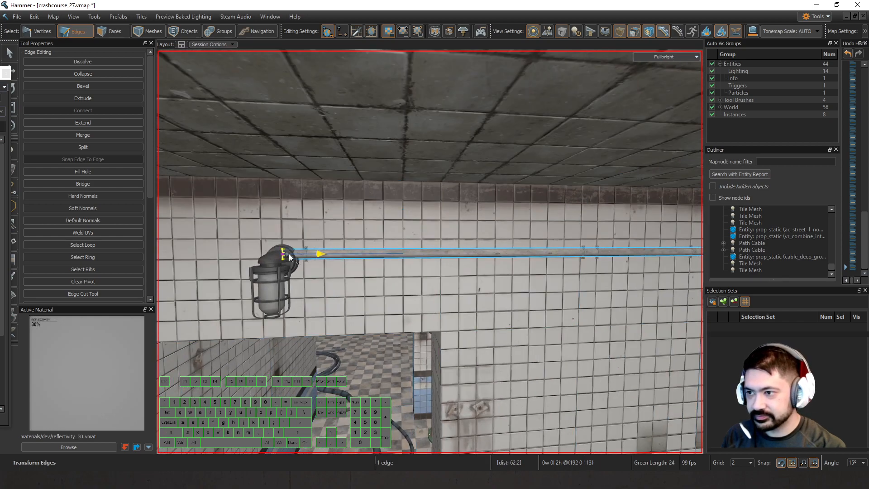
key("d")
right_click_drag(333, 254, 434, 258)
key("a")
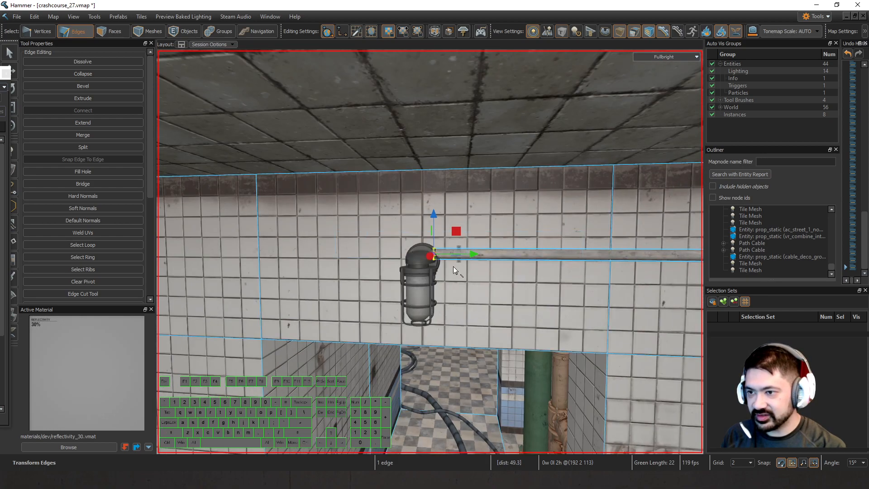
key("d")
key("s")
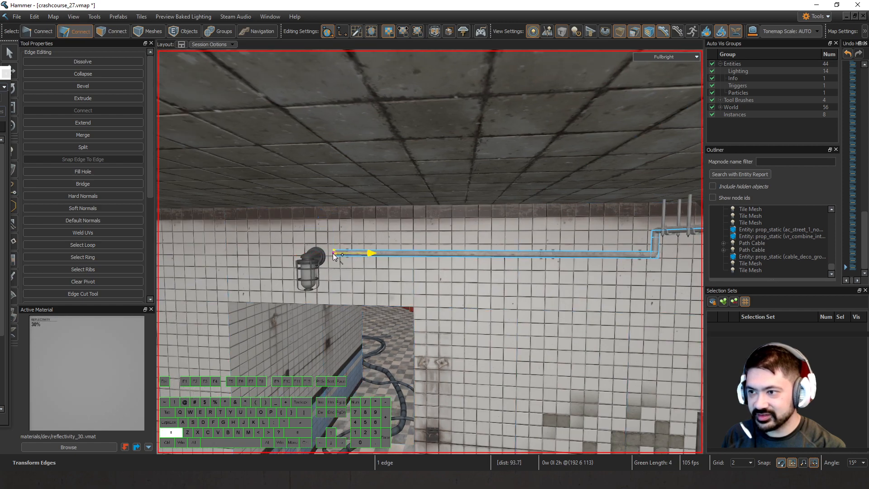
key("Escape")
Examine the floor cables, the control console and the red wall pipe beside the rusted column.
key("a")
right_click_drag(402, 286, 430, 252)
key("w")
key("2")
left_click(478, 257)
key("1")
key("Escape")
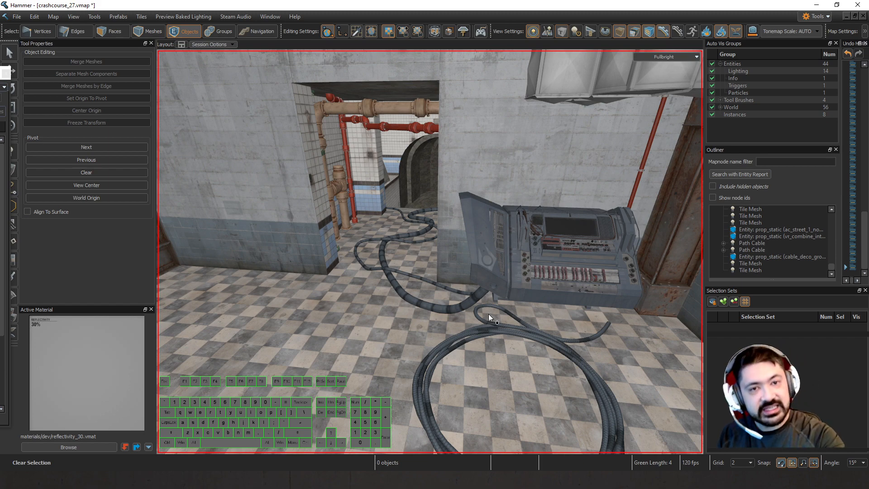
key("w")
right_click_drag(488, 313, 429, 251)
key("w")
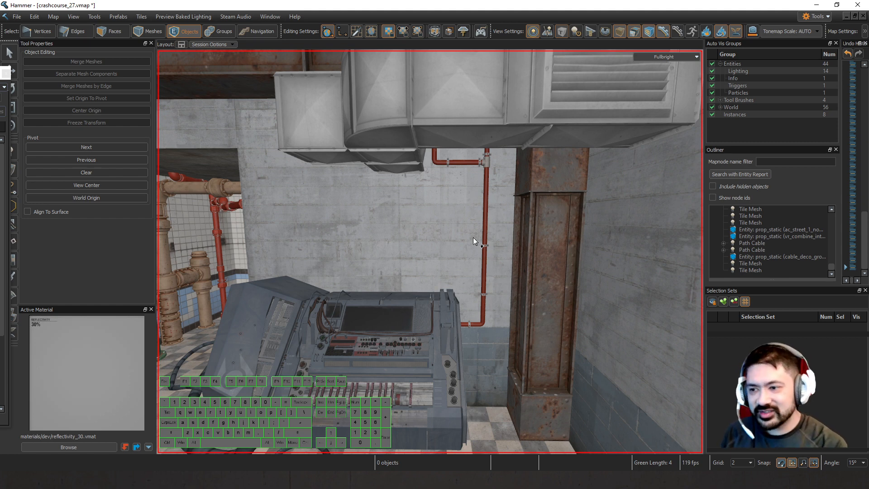
left_click(420, 314)
right_click_drag(420, 313, 486, 294)
key("Escape")
key("s")
right_click_drag(534, 192, 535, 191)
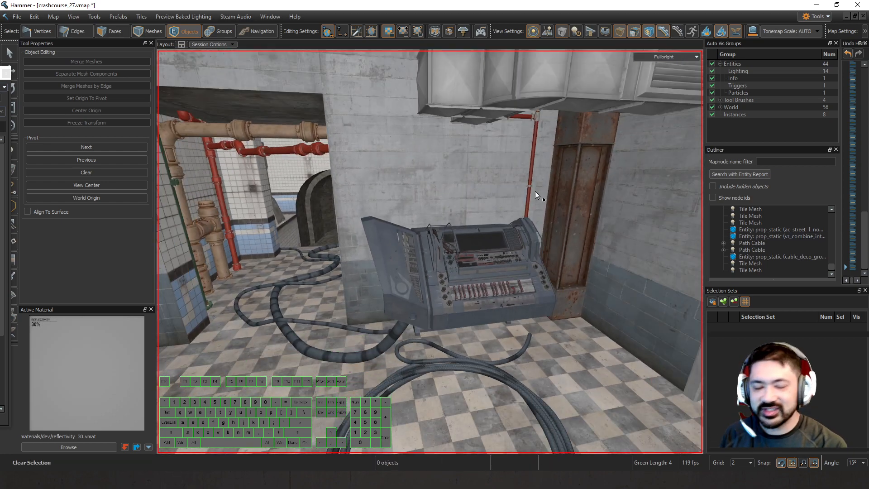